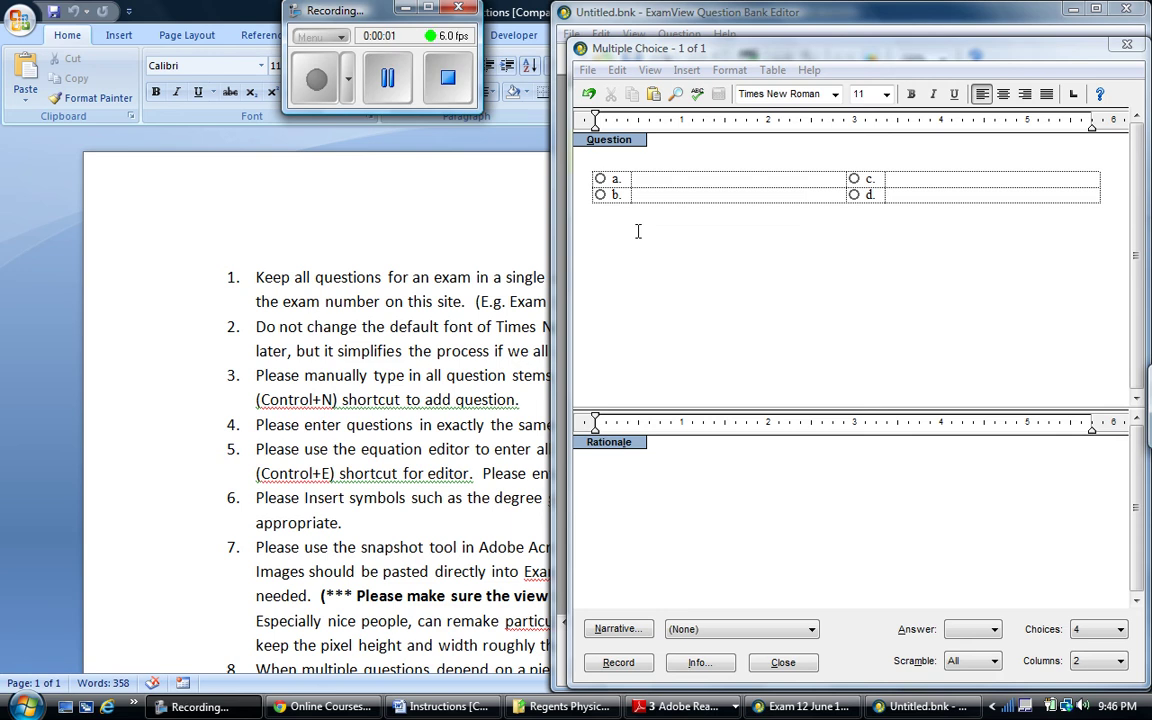
- Start a new equation in the question stem and enter X with a superscript 2
left_click(631, 165)
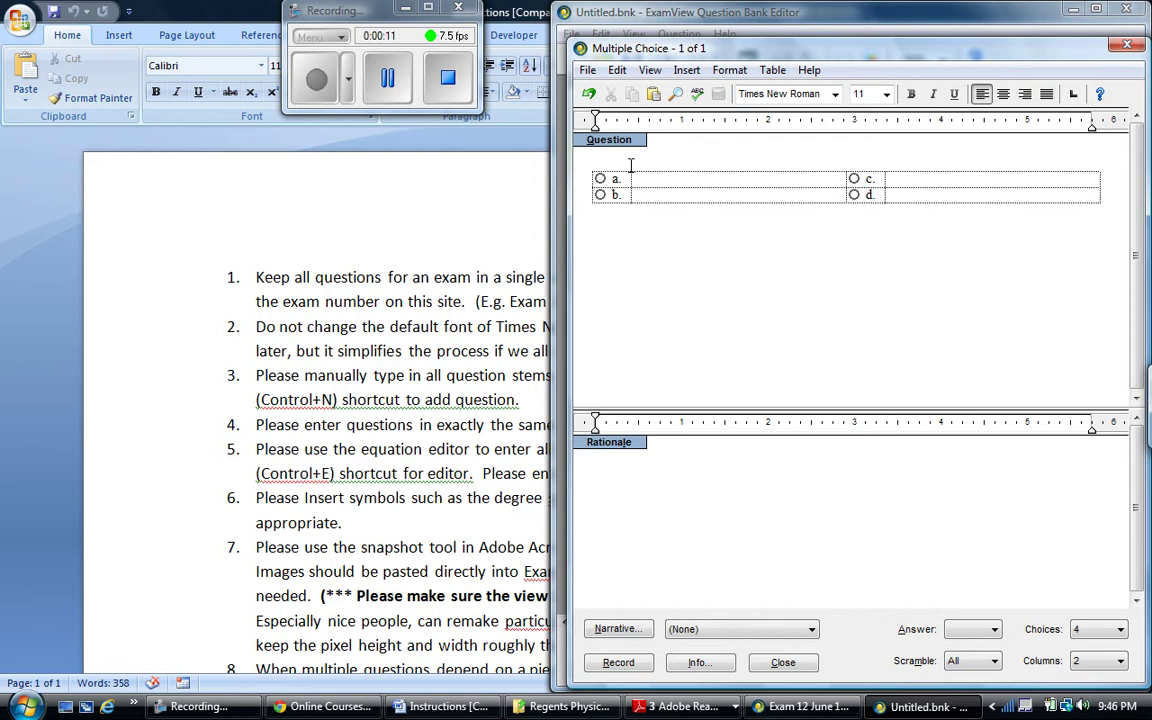
left_click(688, 70)
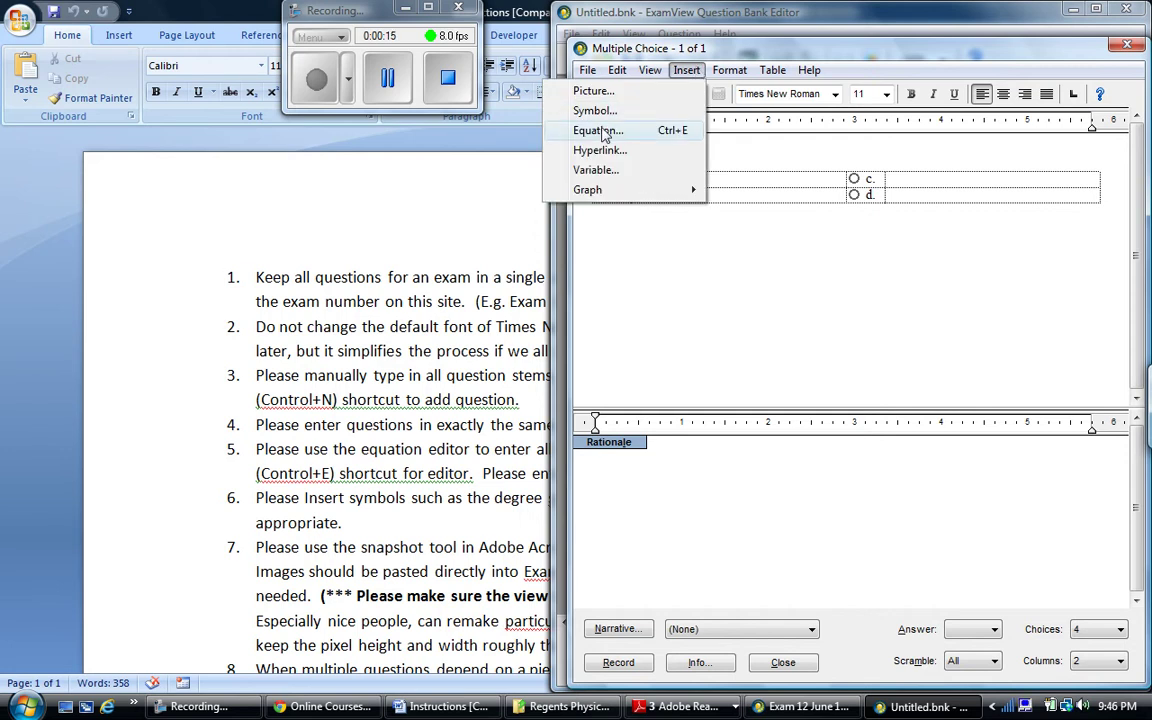
left_click(790, 137)
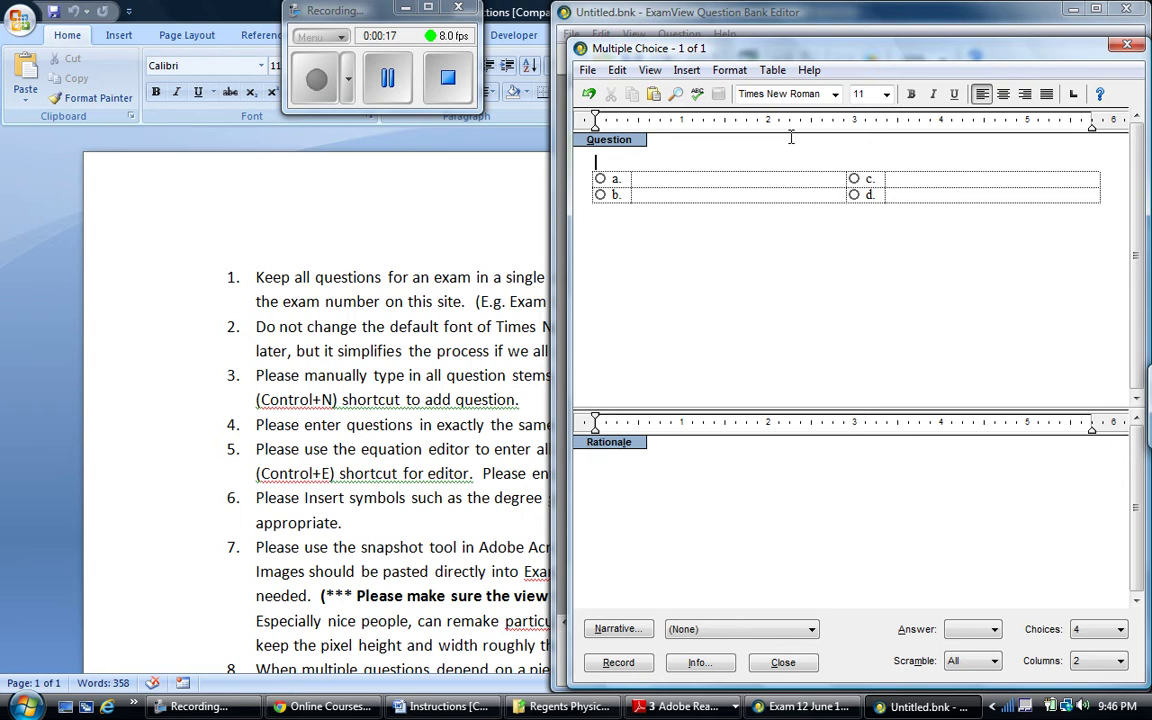
key("ctrl+e")
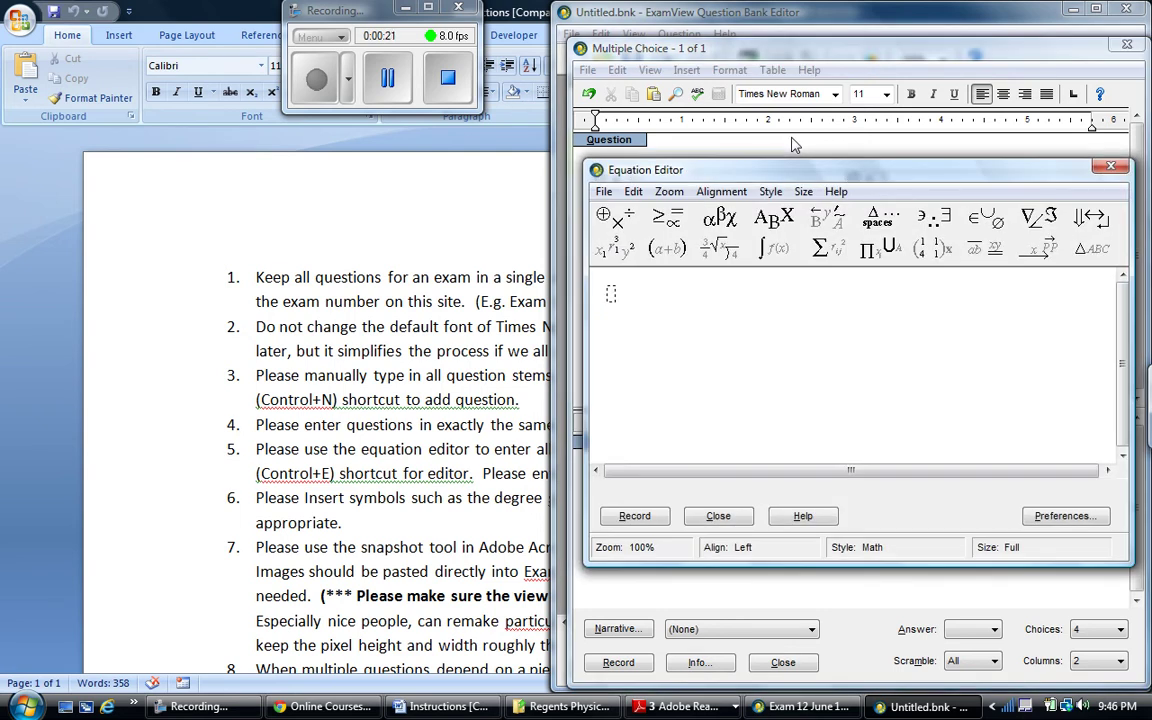
type("x")
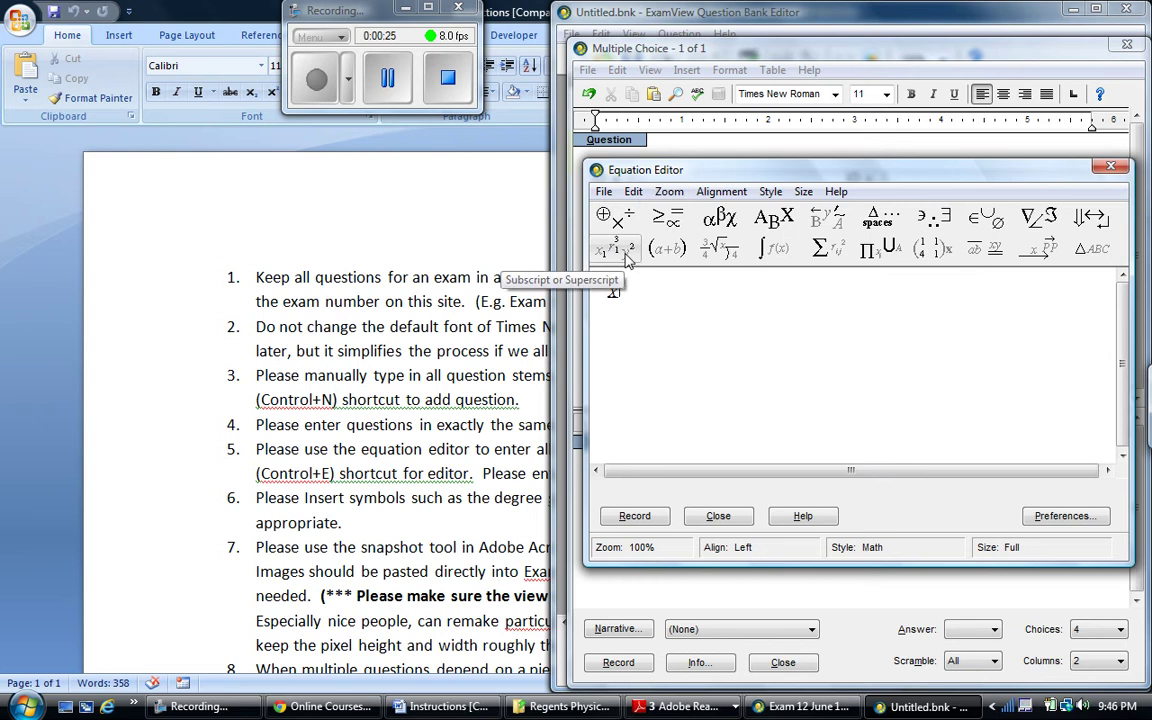
left_click(616, 248)
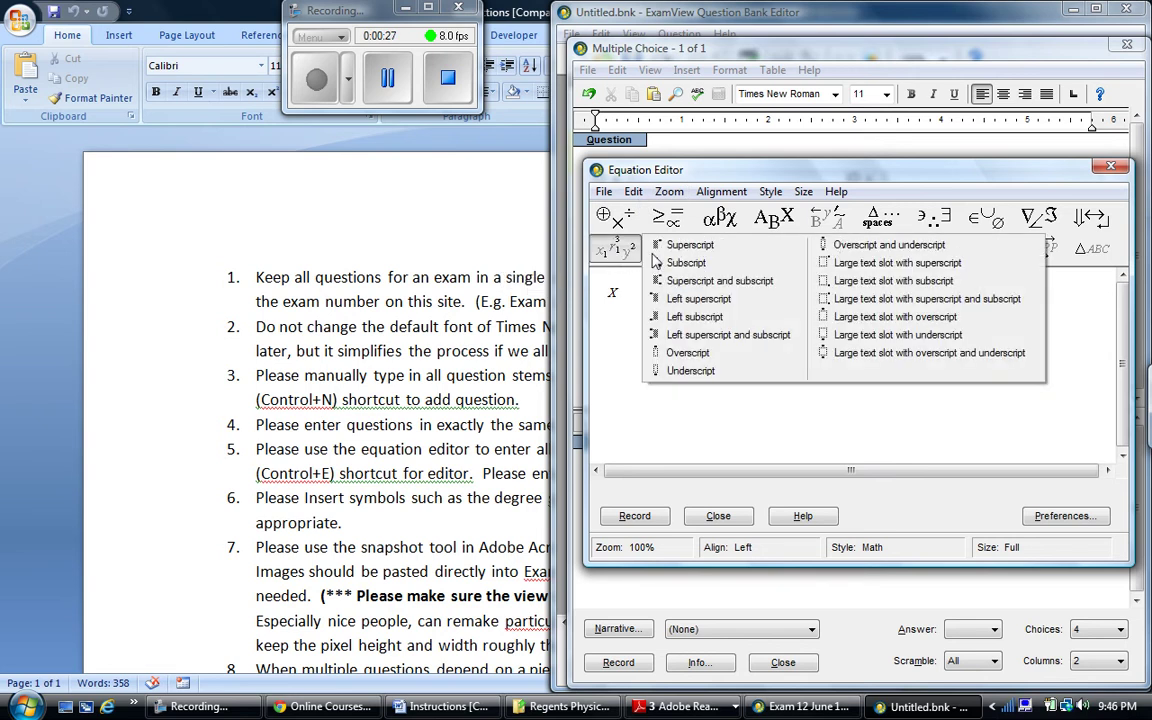
left_click(662, 245)
type("2")
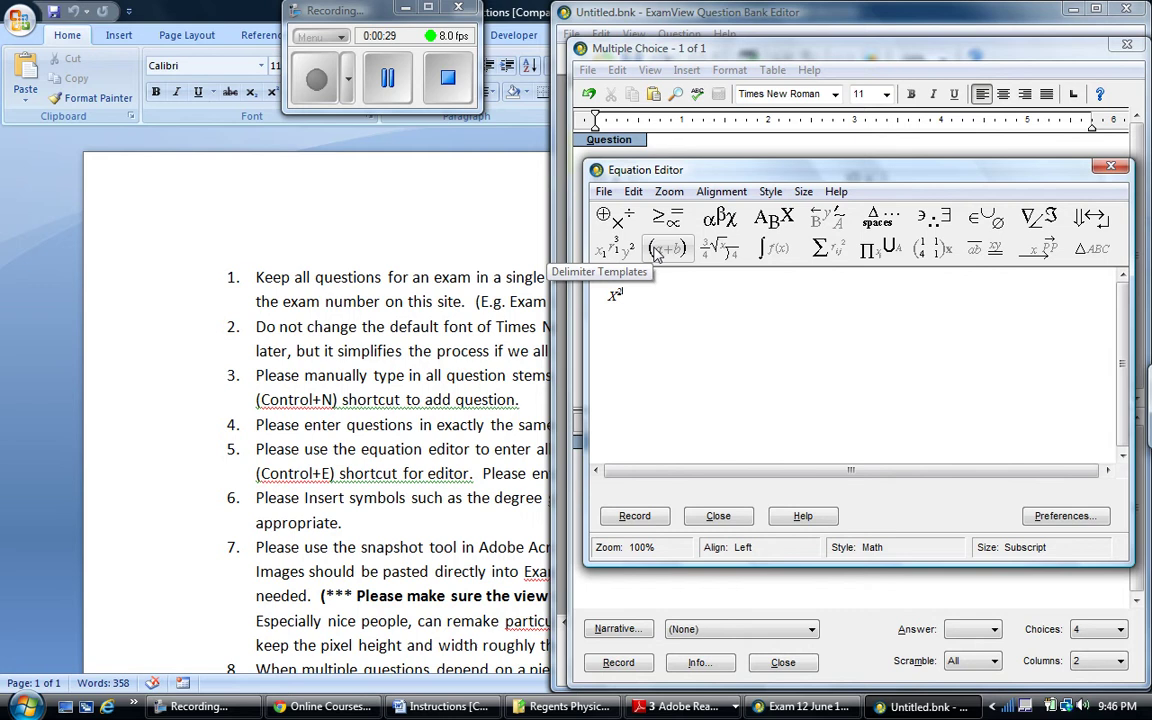
key("Tab")
- Extend the equation with a plus sign and Y with a superscript 2
type("+y")
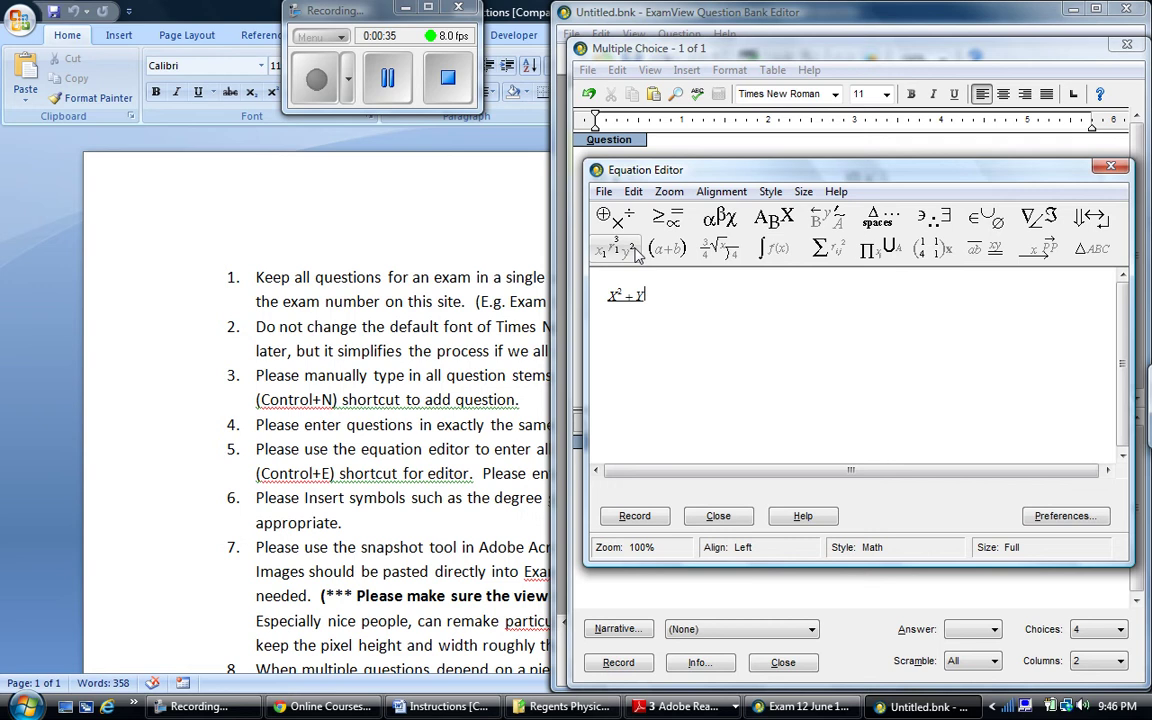
left_click(631, 252)
left_click(662, 263)
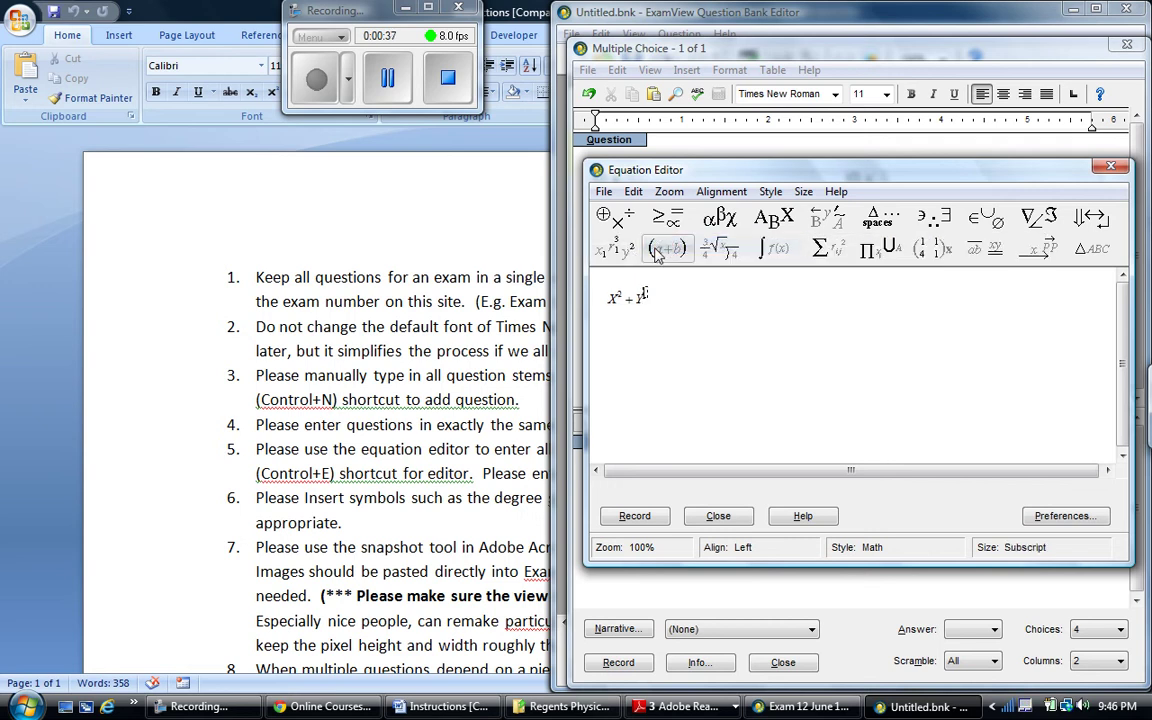
type("2")
key("Tab")
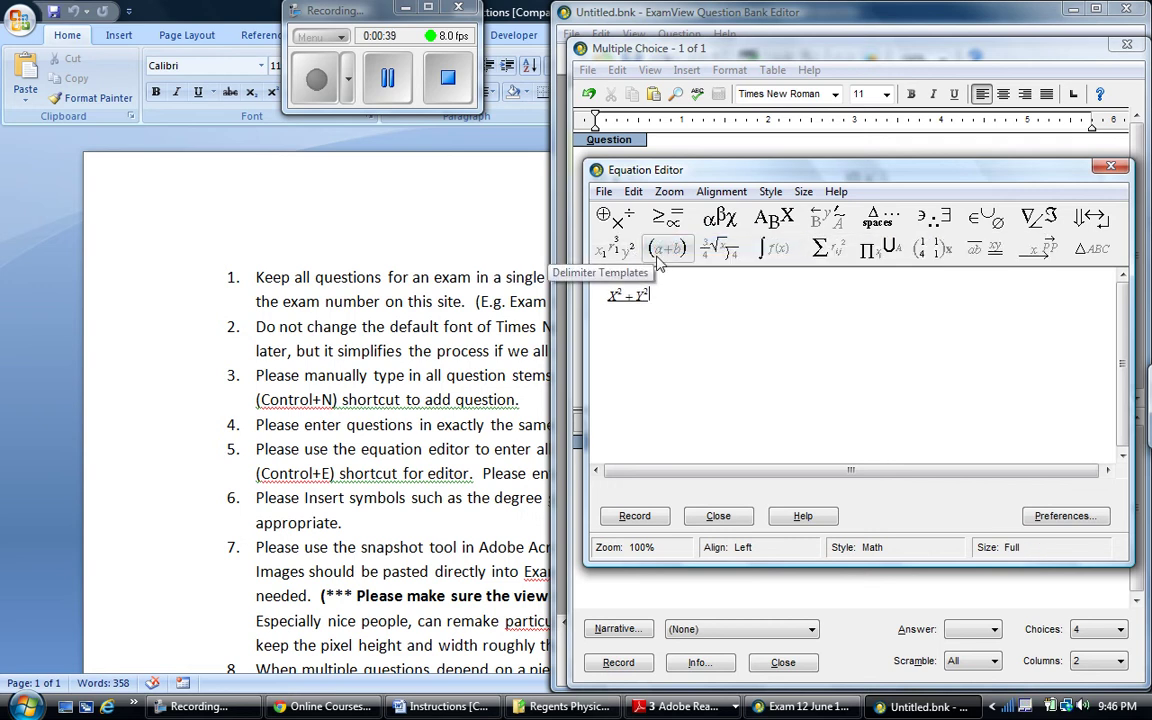
- Complete the equation with = R² and record it into the question stem
type("=")
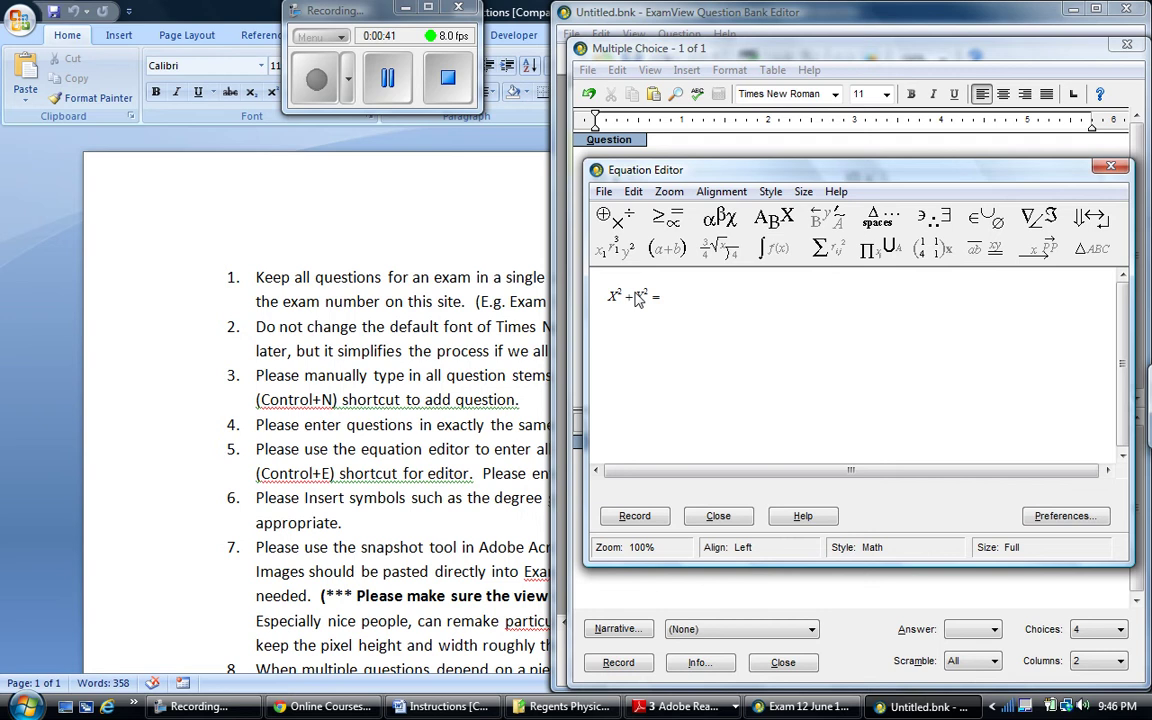
left_click_drag(632, 295, 676, 301)
left_click(678, 300)
key("BackSpace")
type("R^2")
left_click(645, 516)
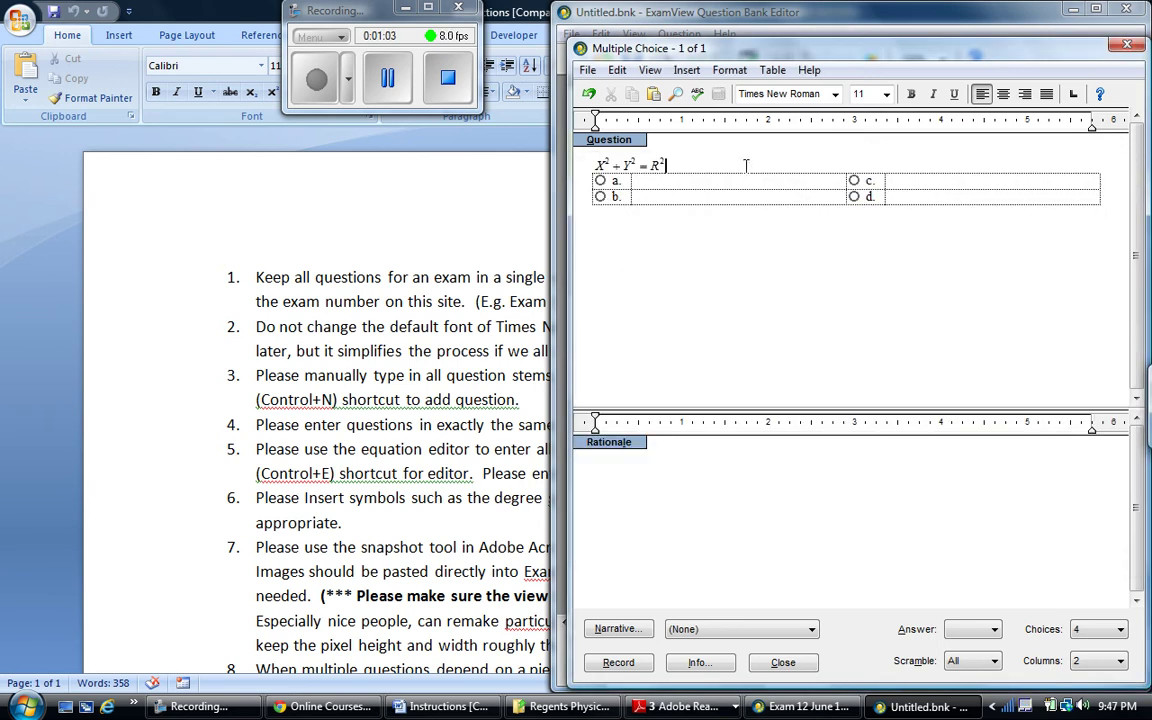
- Reopen the inserted X² + Y² = R² equation for editing, and close the equation editor without changes
double_click(630, 165)
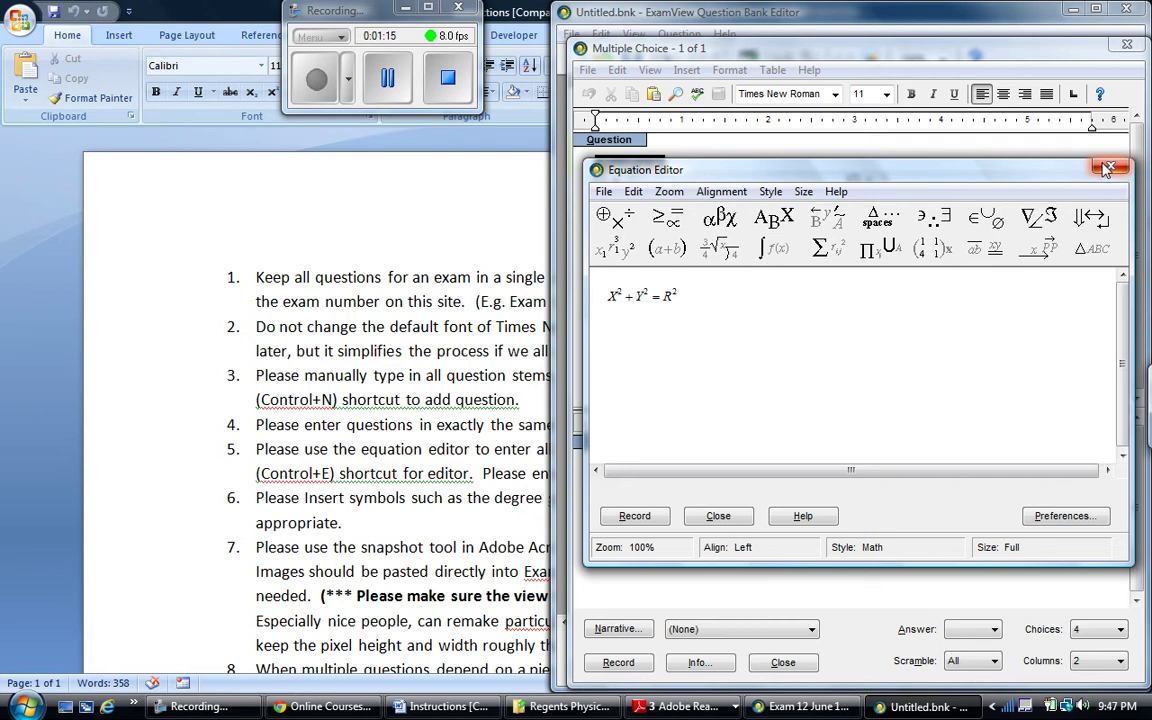
left_click(1108, 167)
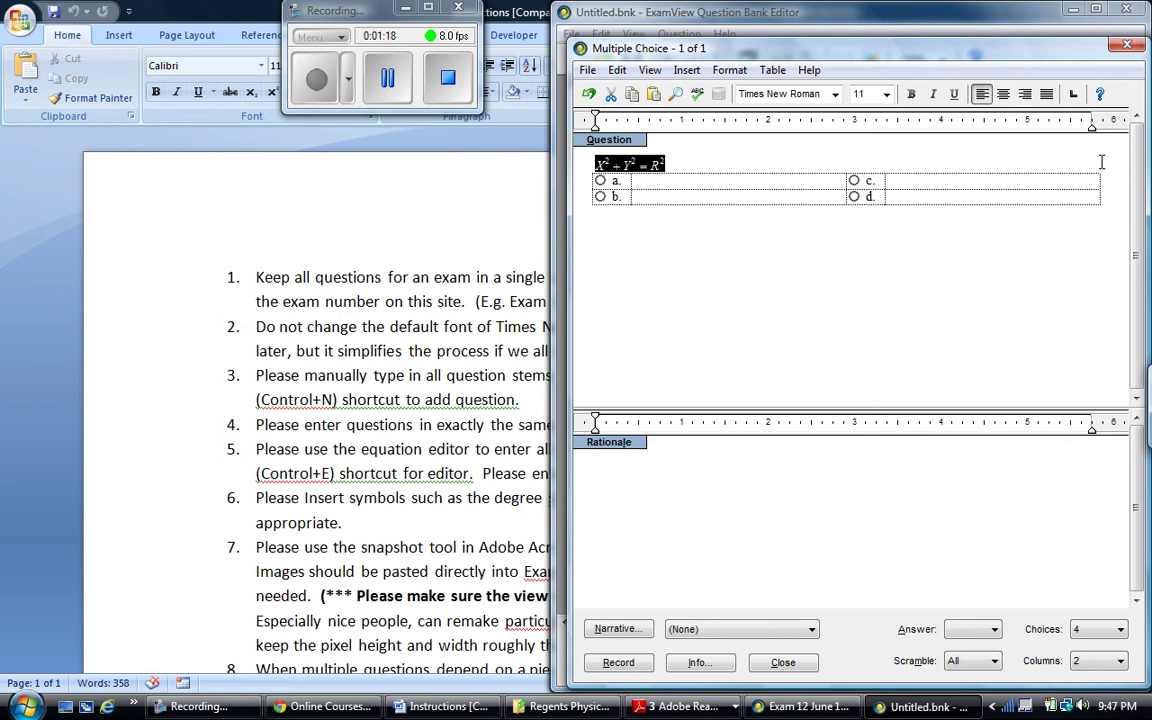
- Start a second equation on a new line below the first, with stacked fraction 1/f followed by an equals sign
key("Return")
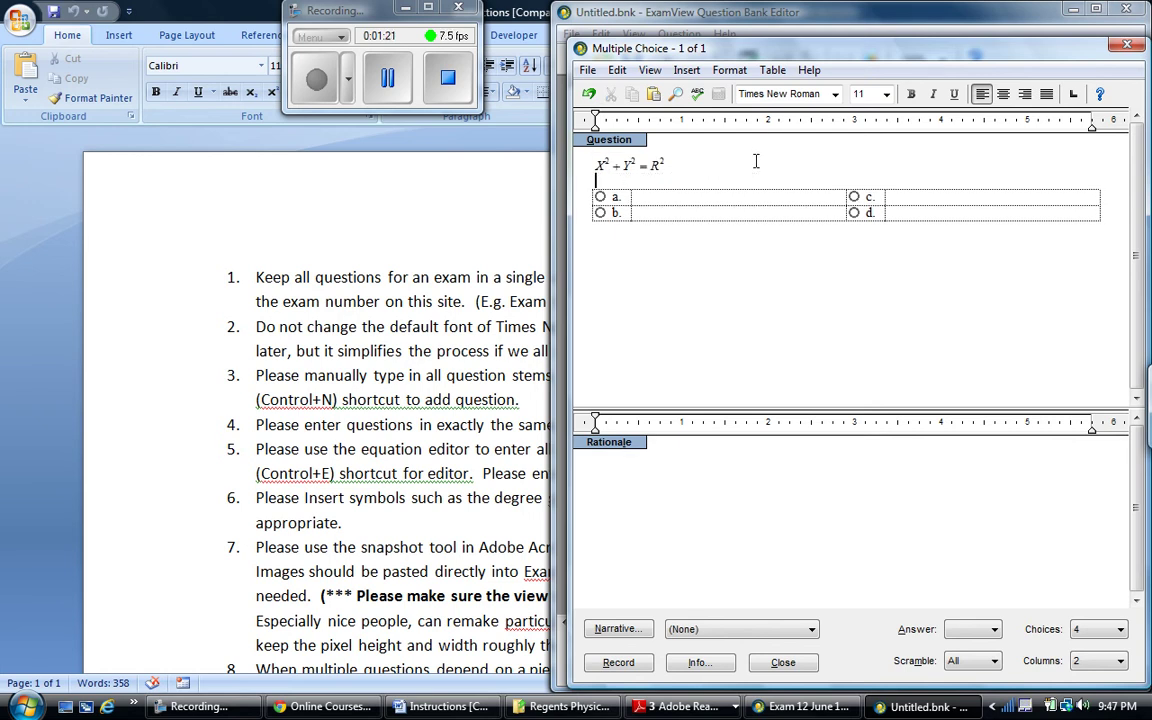
key("ctrl+e")
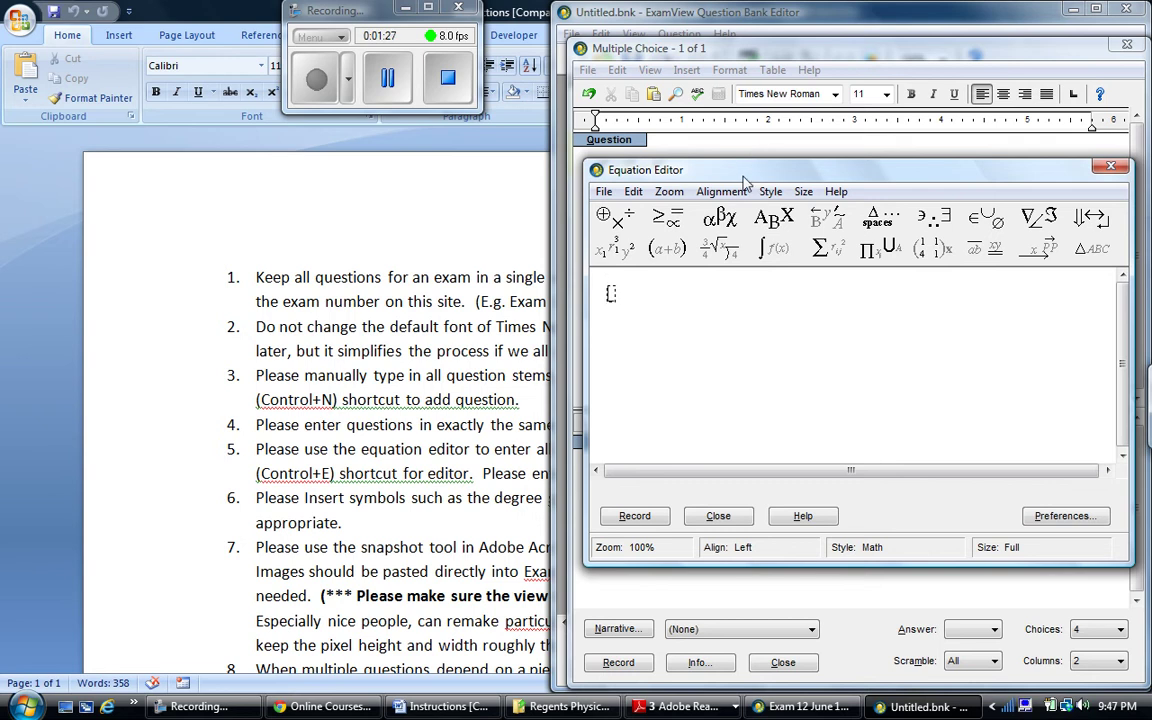
left_click(720, 248)
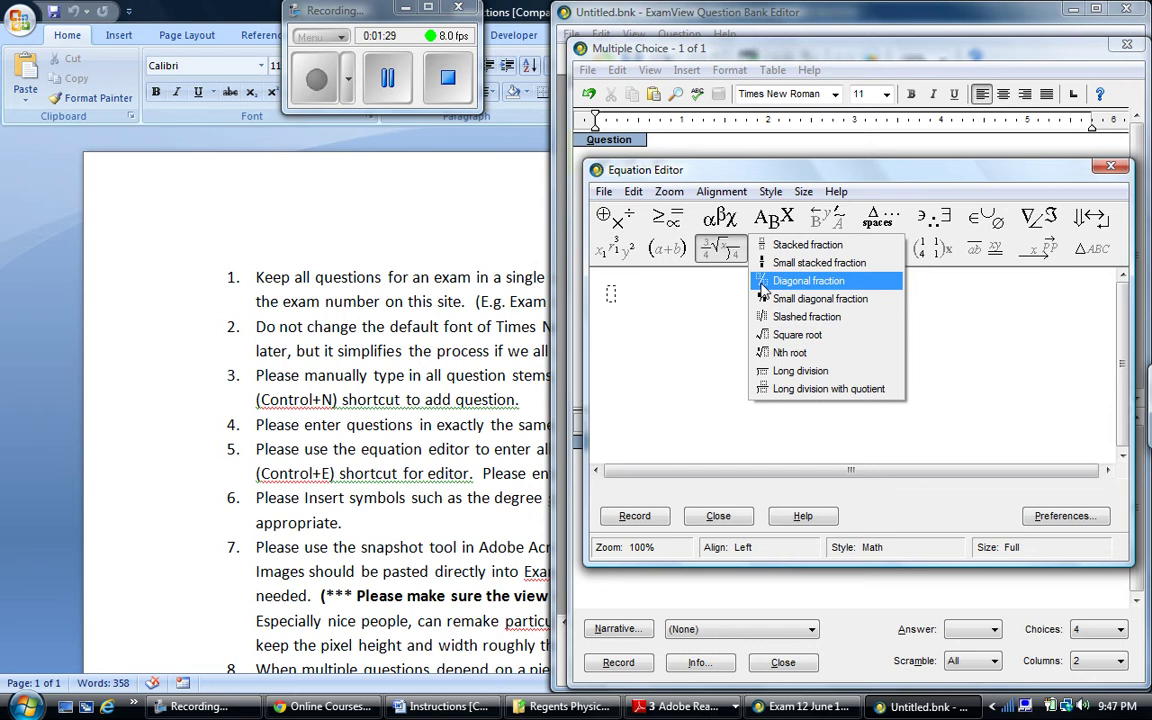
left_click(807, 250)
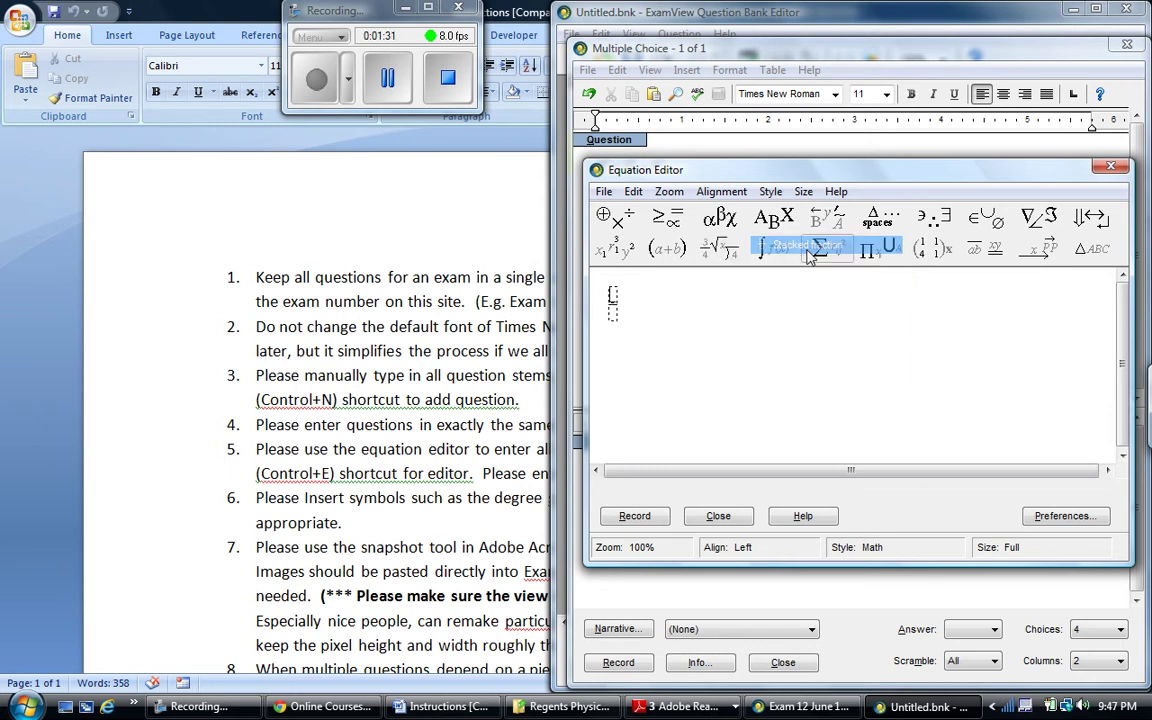
type("1")
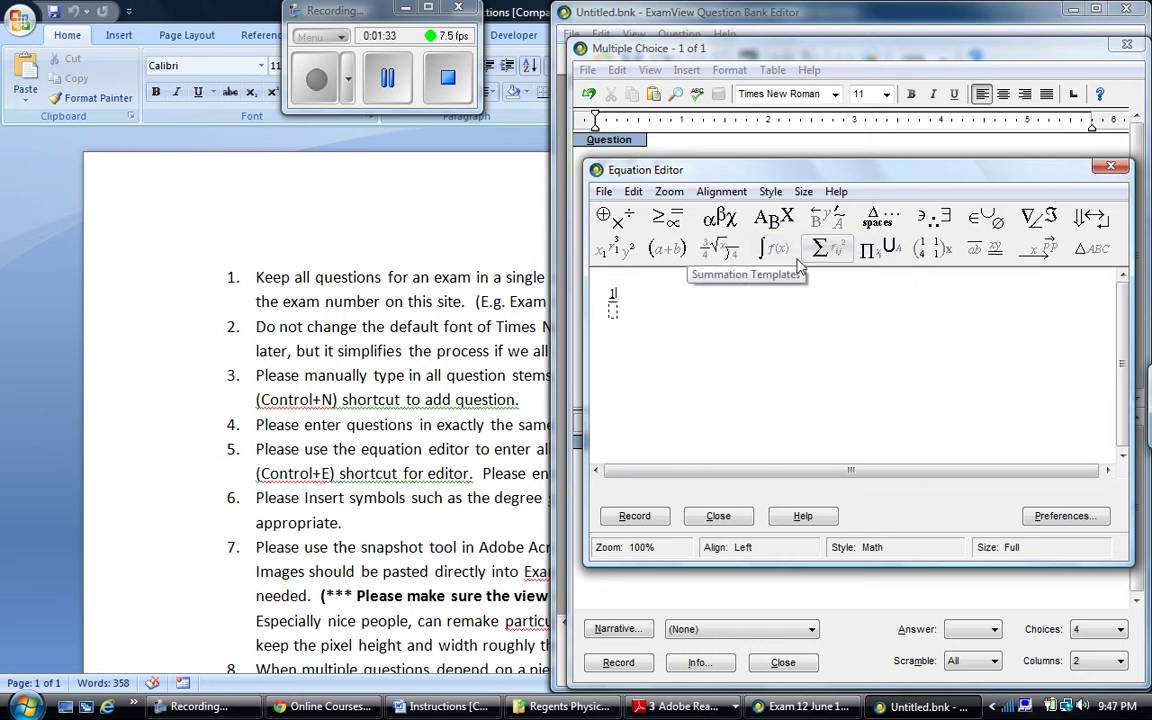
key("Tab")
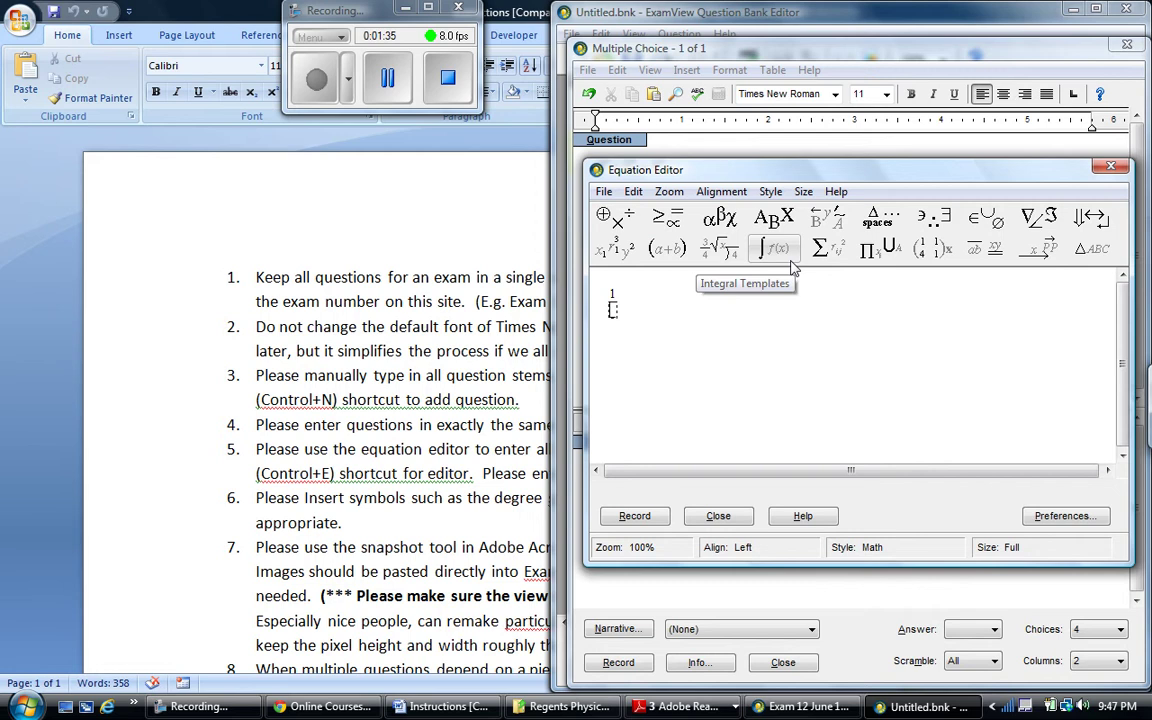
type("f")
key("Tab")
type("=")
- Add a stacked fraction after the equals sign, with 1 over d subscript i
left_click(706, 258)
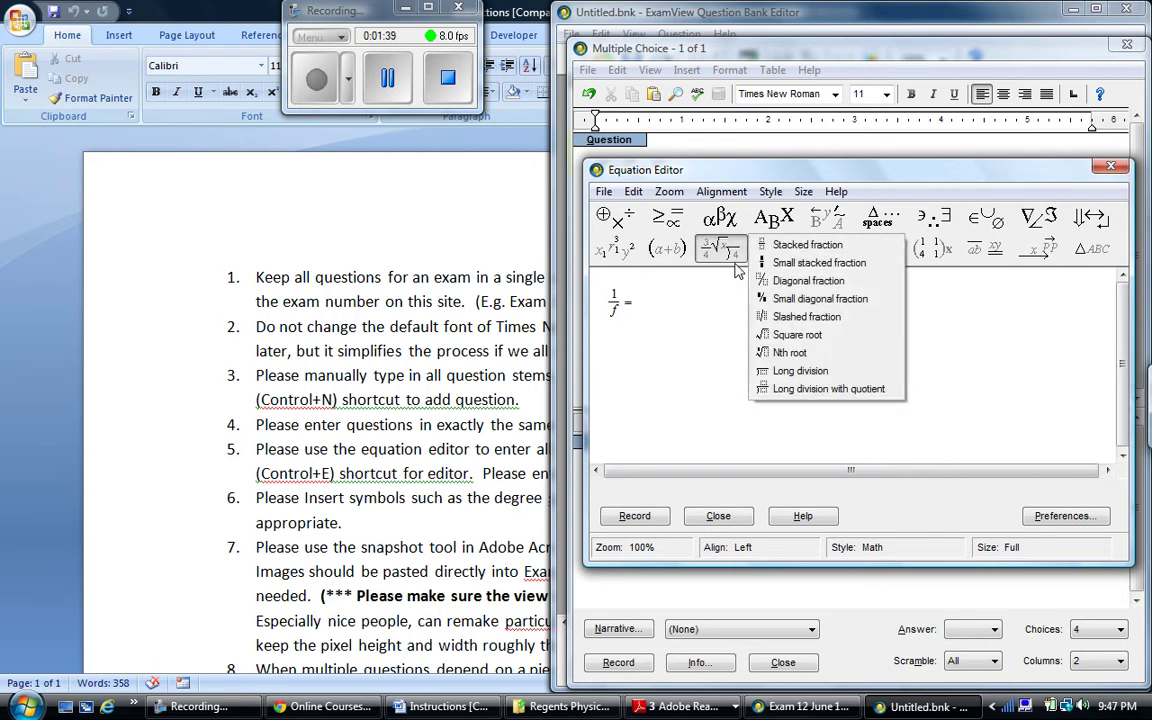
left_click(779, 250)
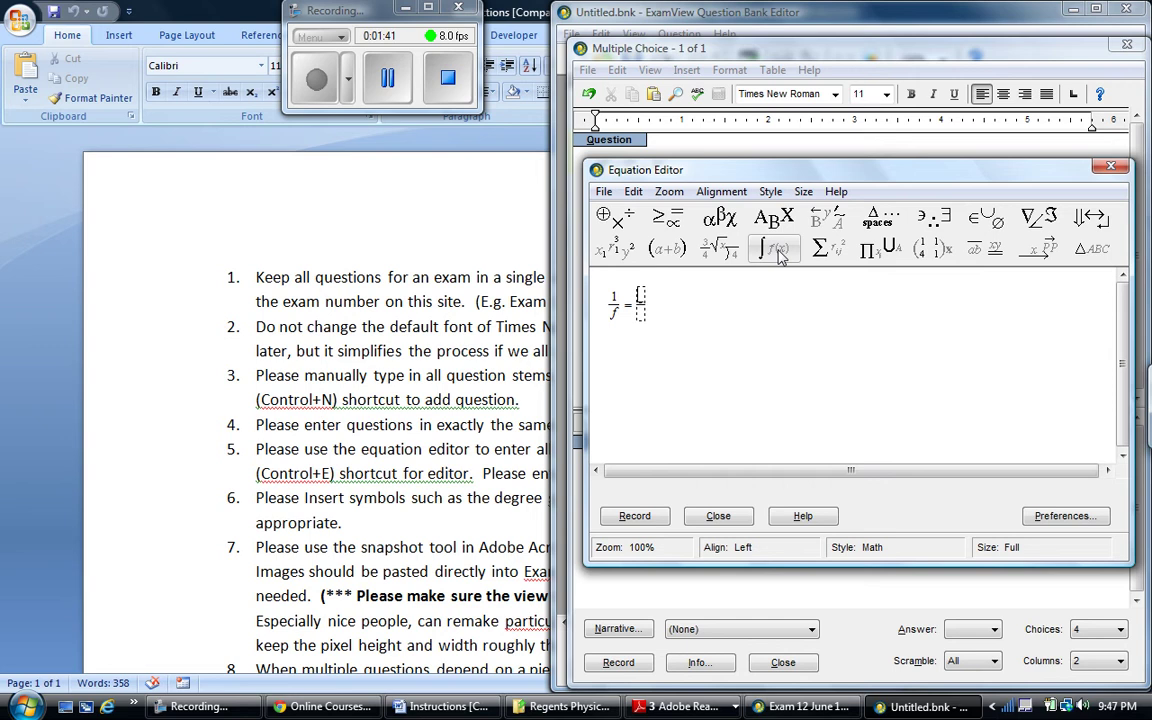
type("1/")
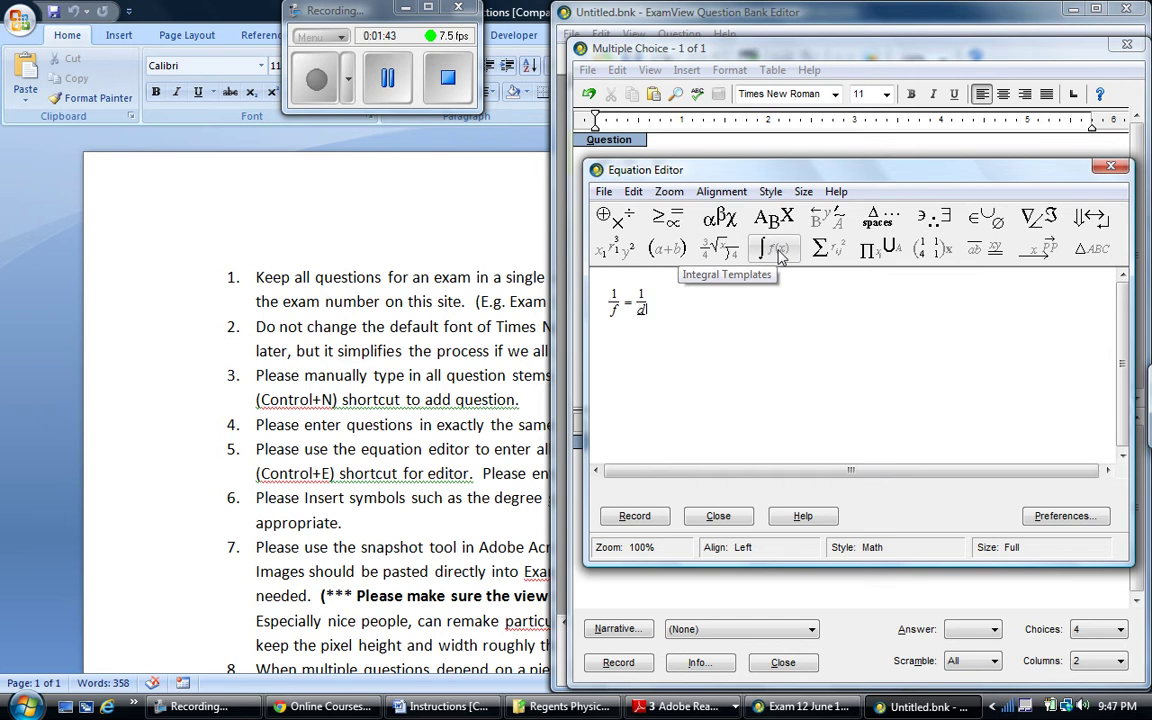
type("d")
left_click(620, 258)
left_click(678, 262)
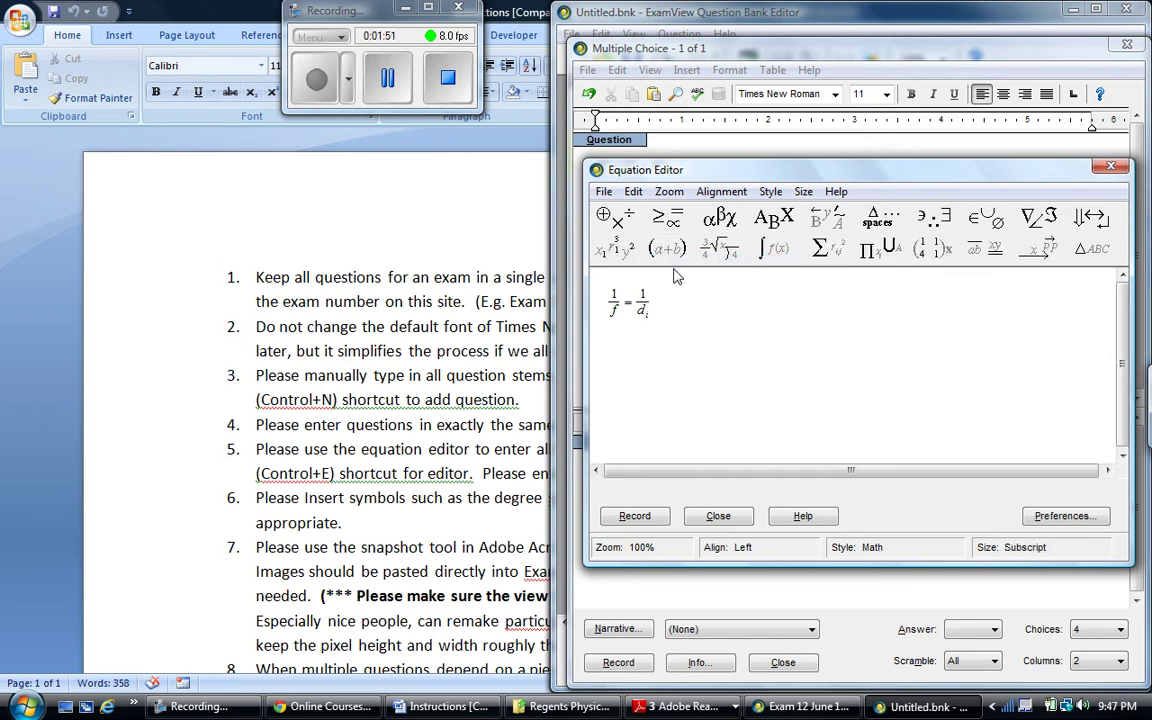
type("i")
key("Tab")
- Add a plus sign and the fraction 1 over d subscript f, and record the equation into the question stem
left_click_drag(662, 309, 638, 312)
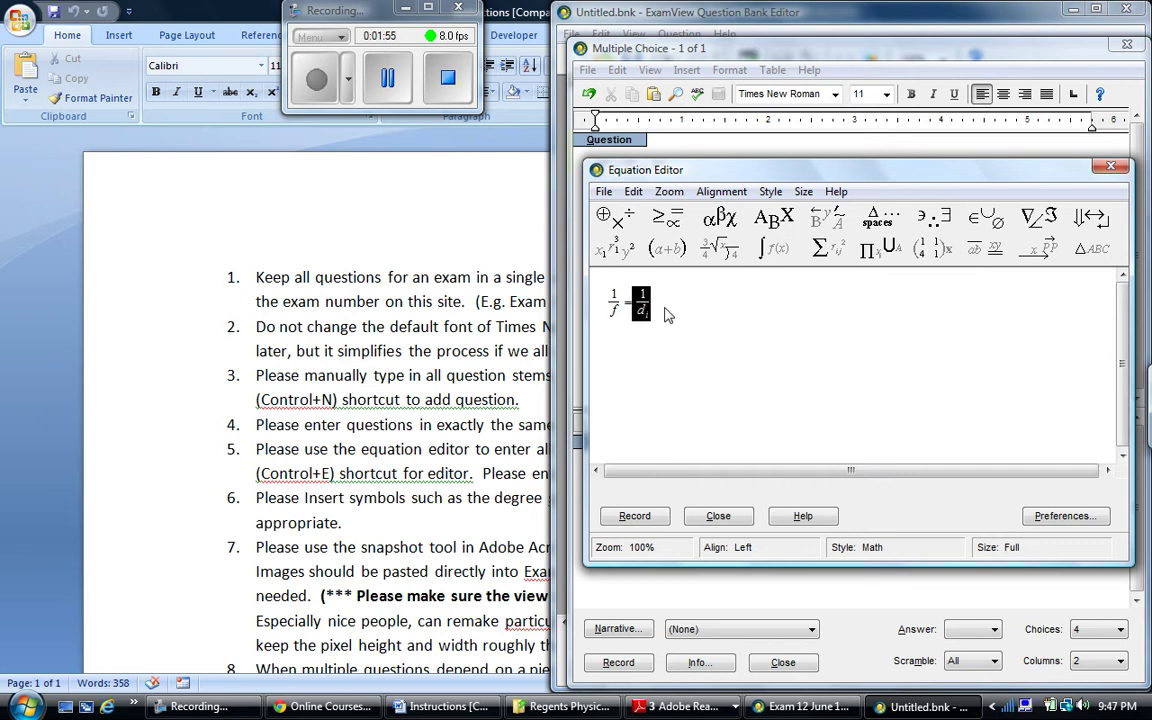
left_click(663, 314)
type("+")
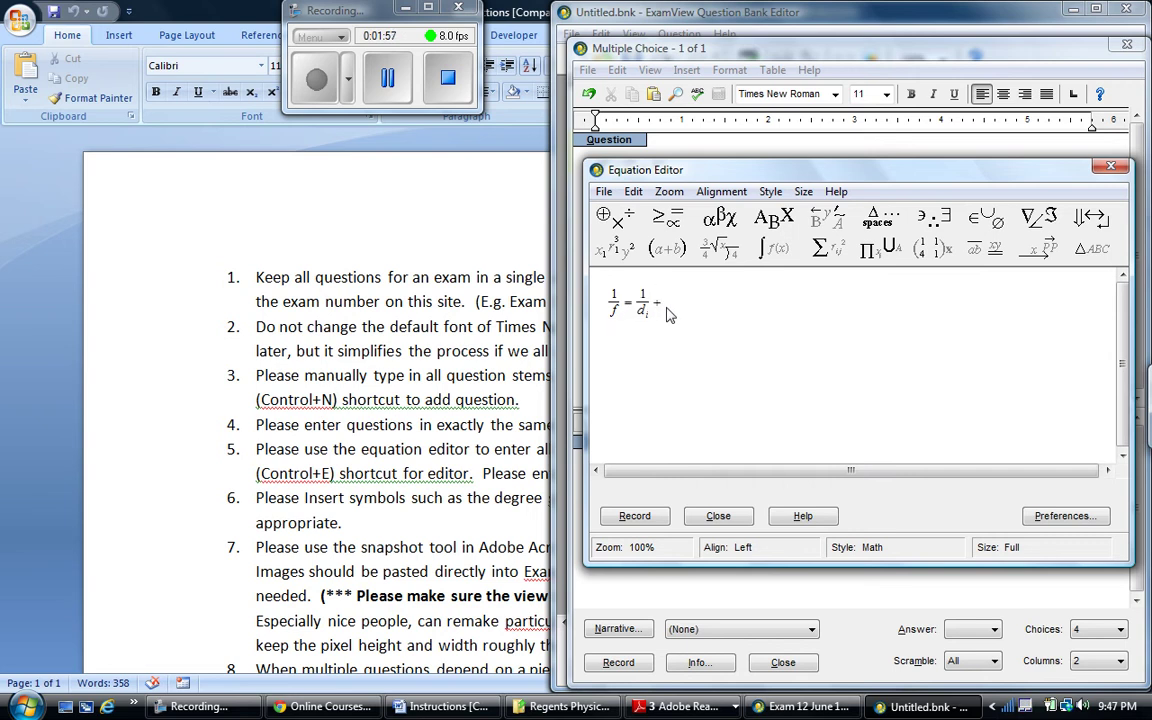
key("ctrl+f")
type("1/")
key("Tab")
type("d")
key("ctrl+l")
type("f")
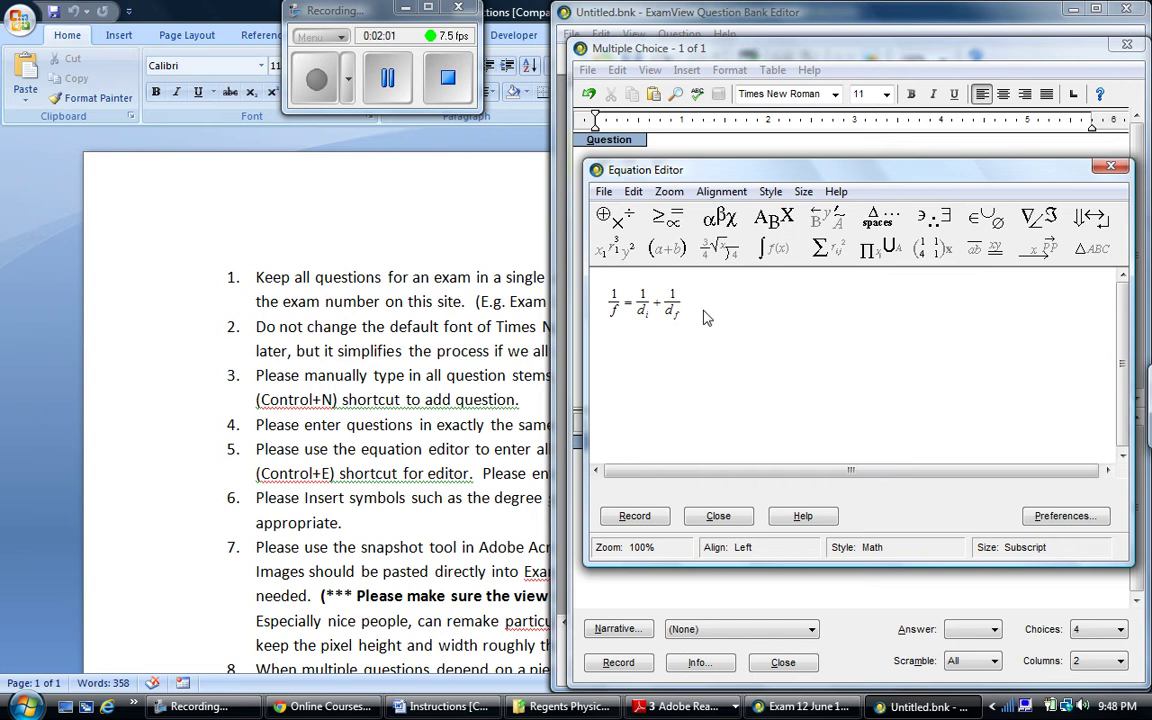
left_click(702, 316)
left_click(634, 515)
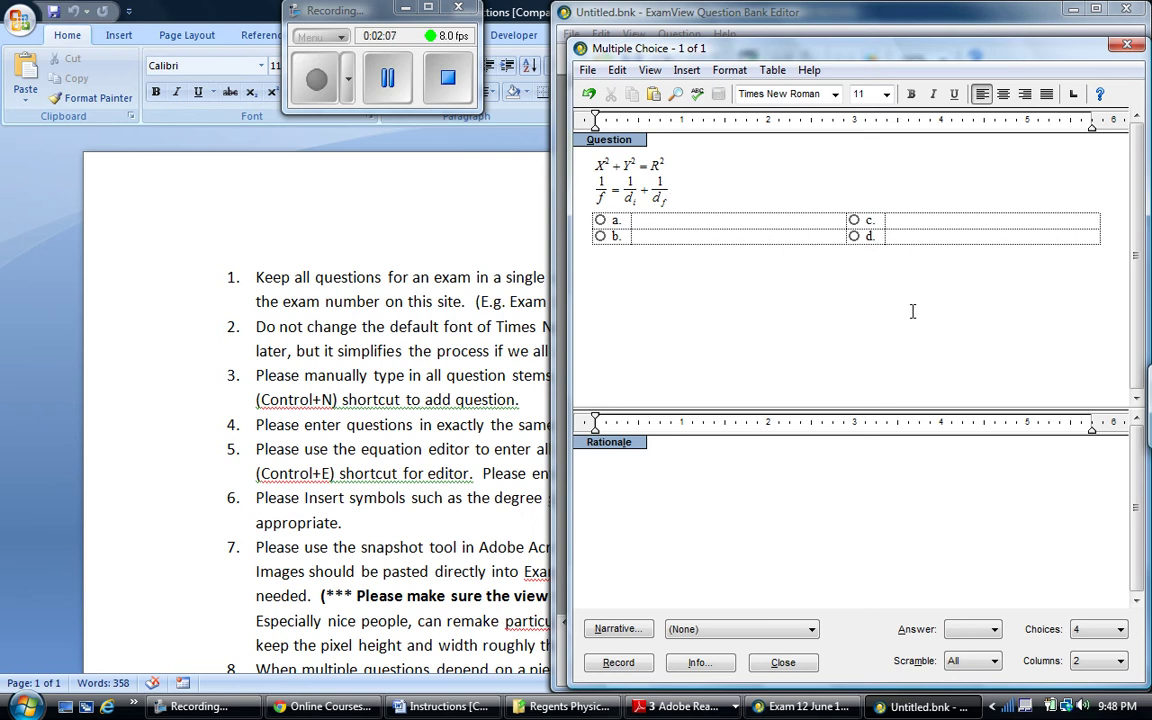
- Try to record the multiple choice question with its answer choices left blank
left_click(643, 668)
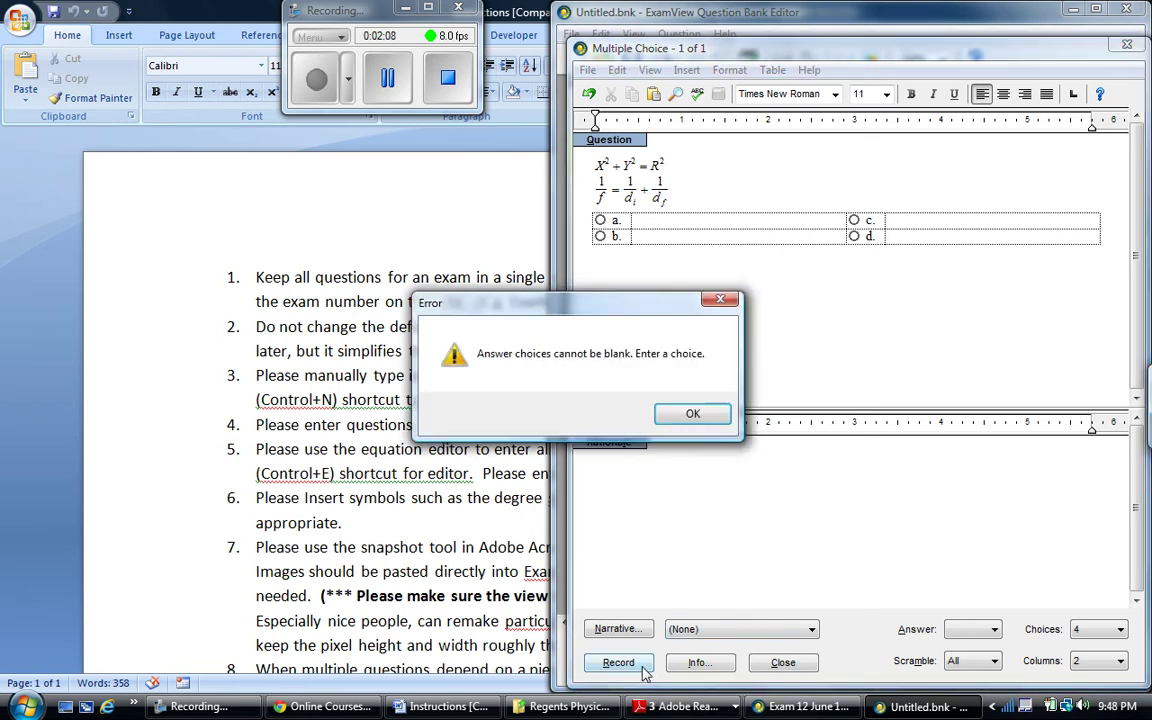
left_click(694, 414)
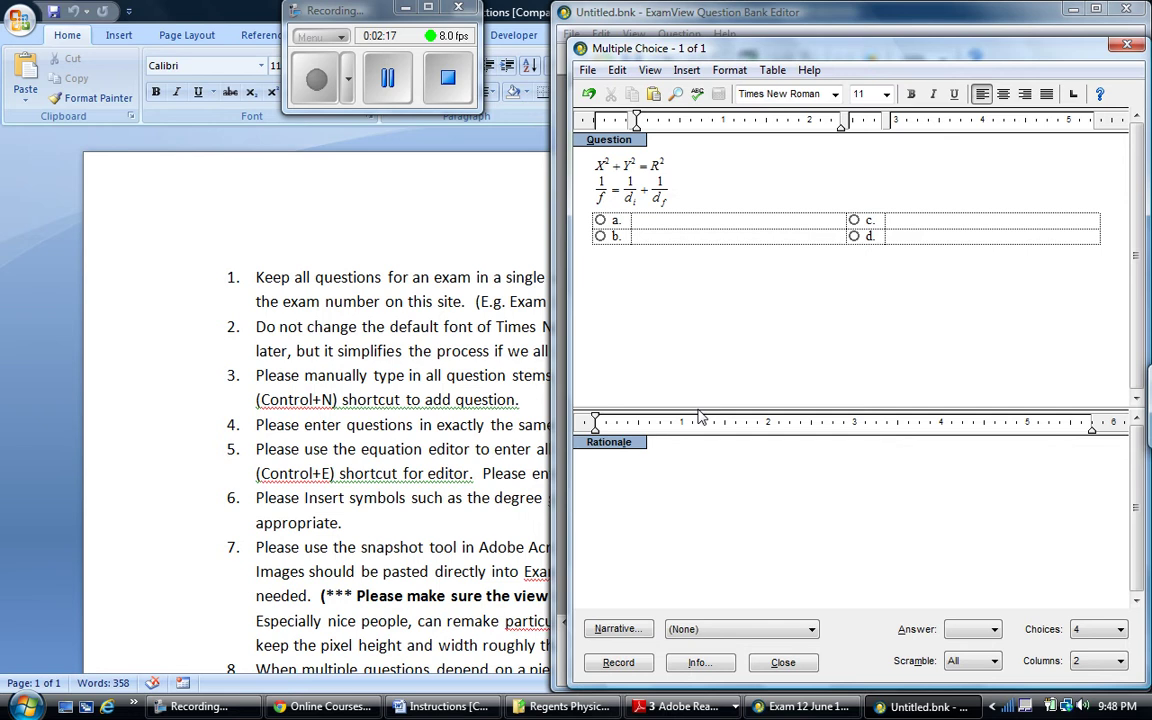
- Insert the ø symbol twice on a new line below the two equations in the question stem
left_click(714, 203)
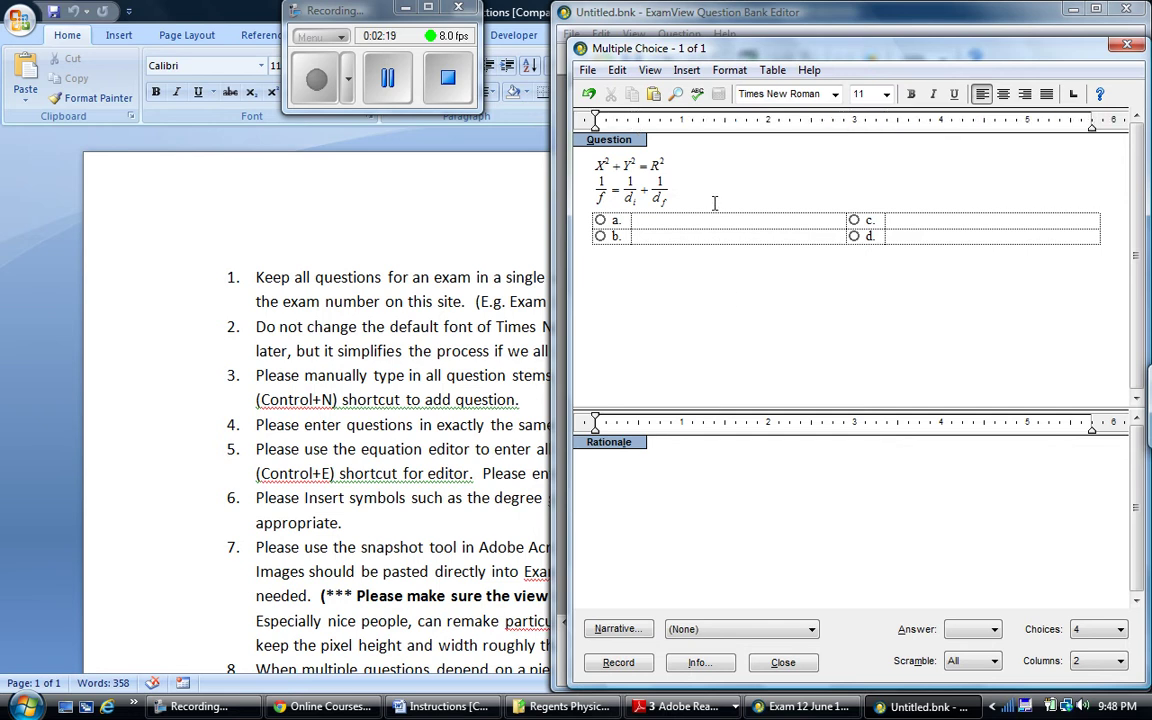
key("Return")
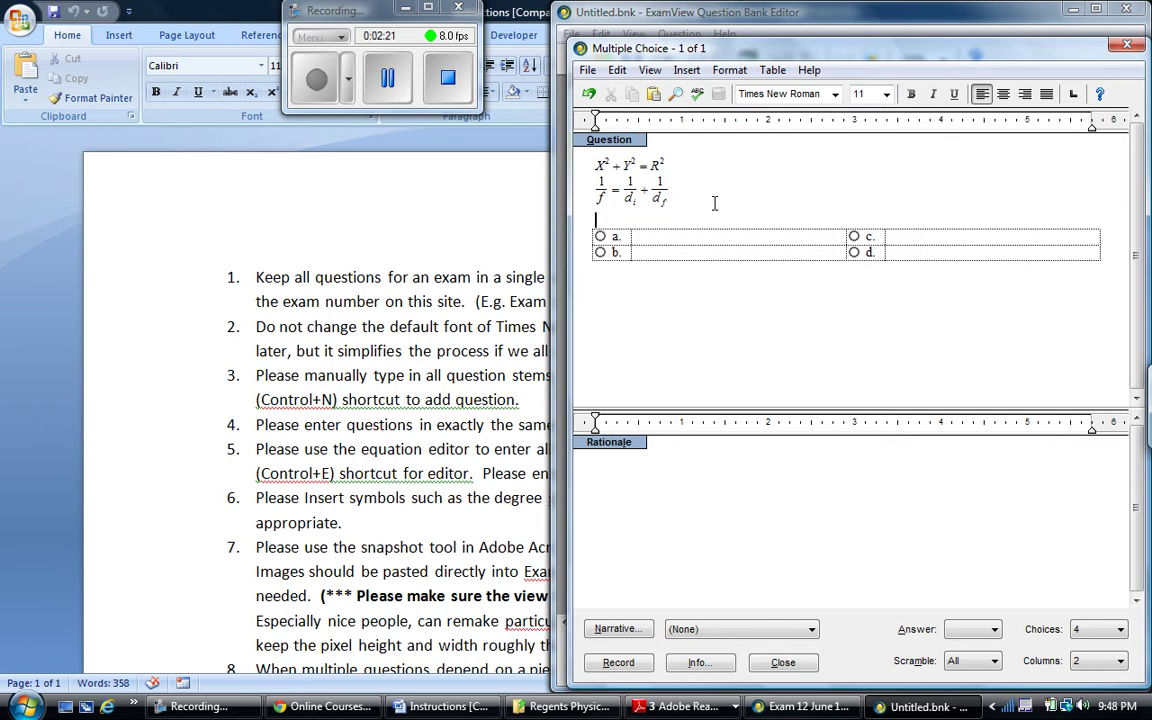
left_click(688, 70)
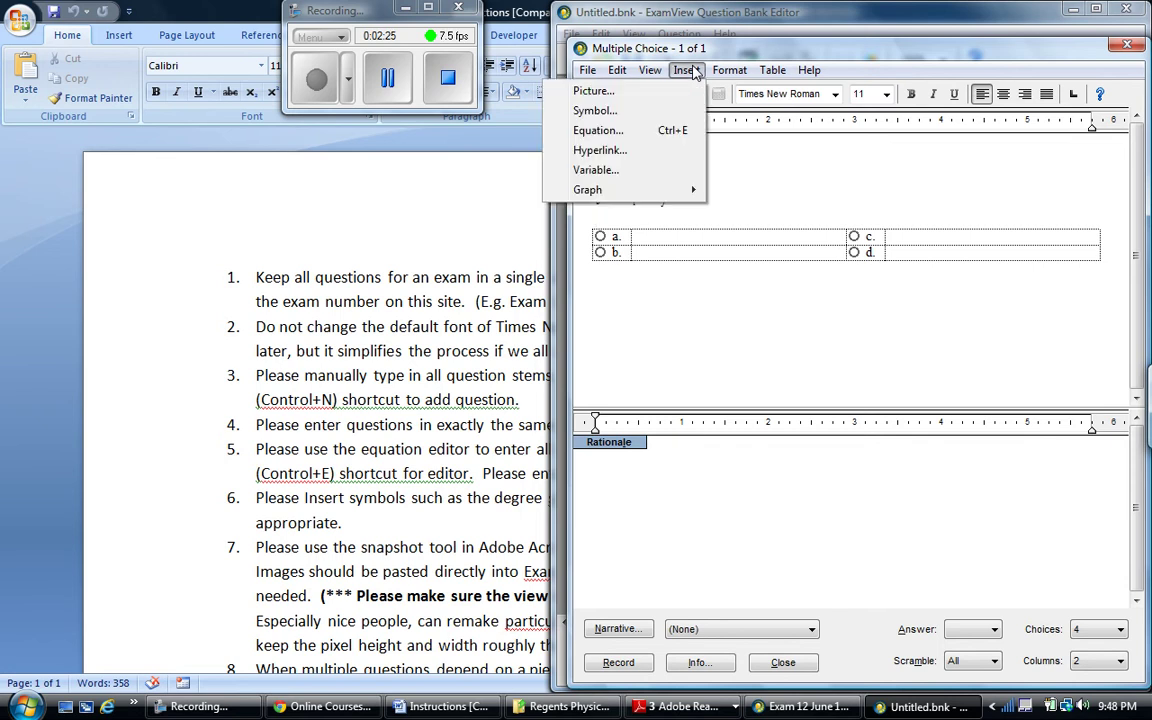
left_click(603, 111)
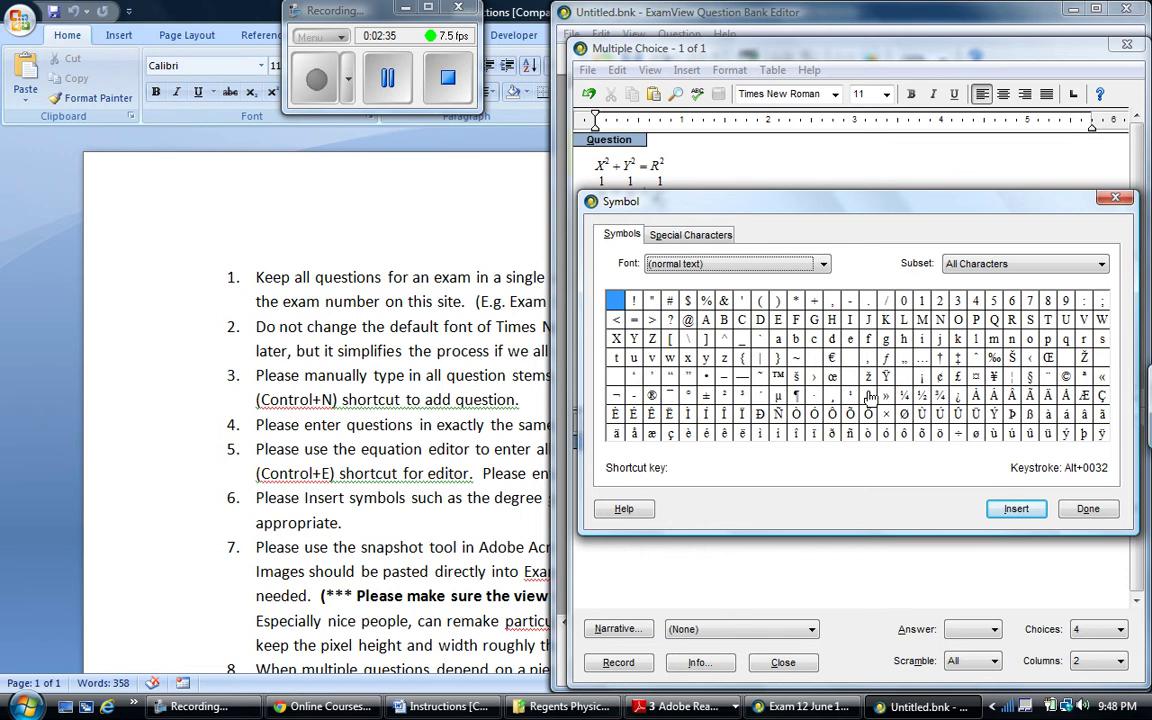
left_click(870, 396)
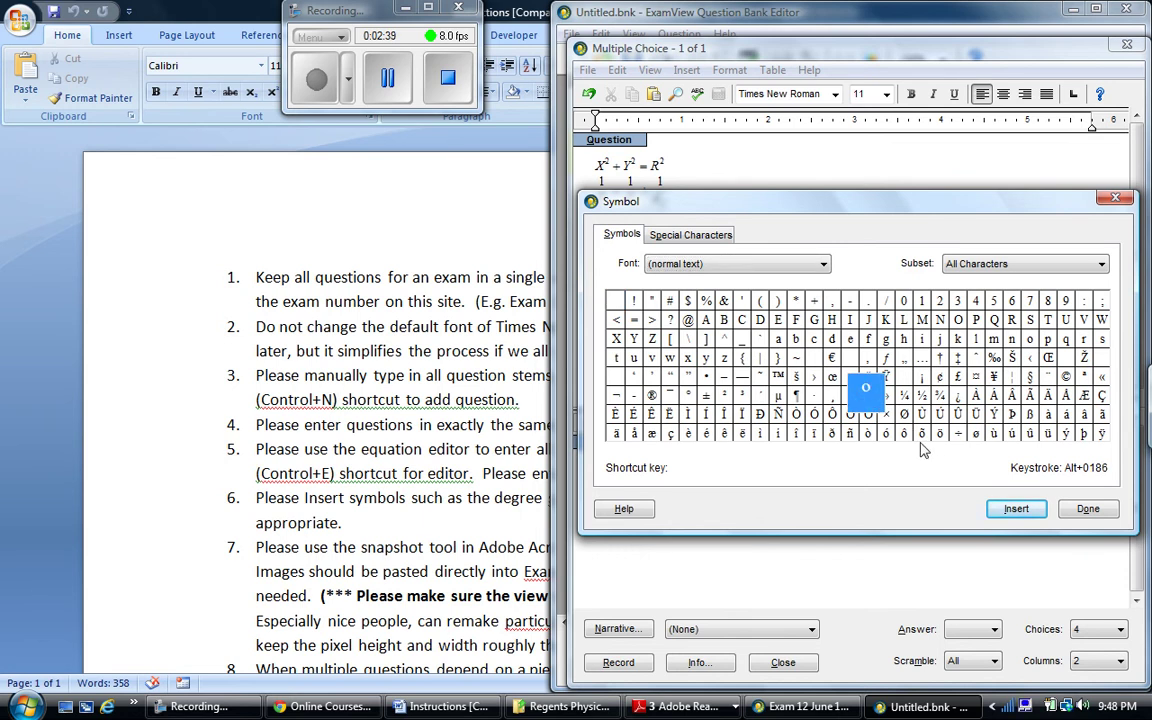
left_click(975, 436)
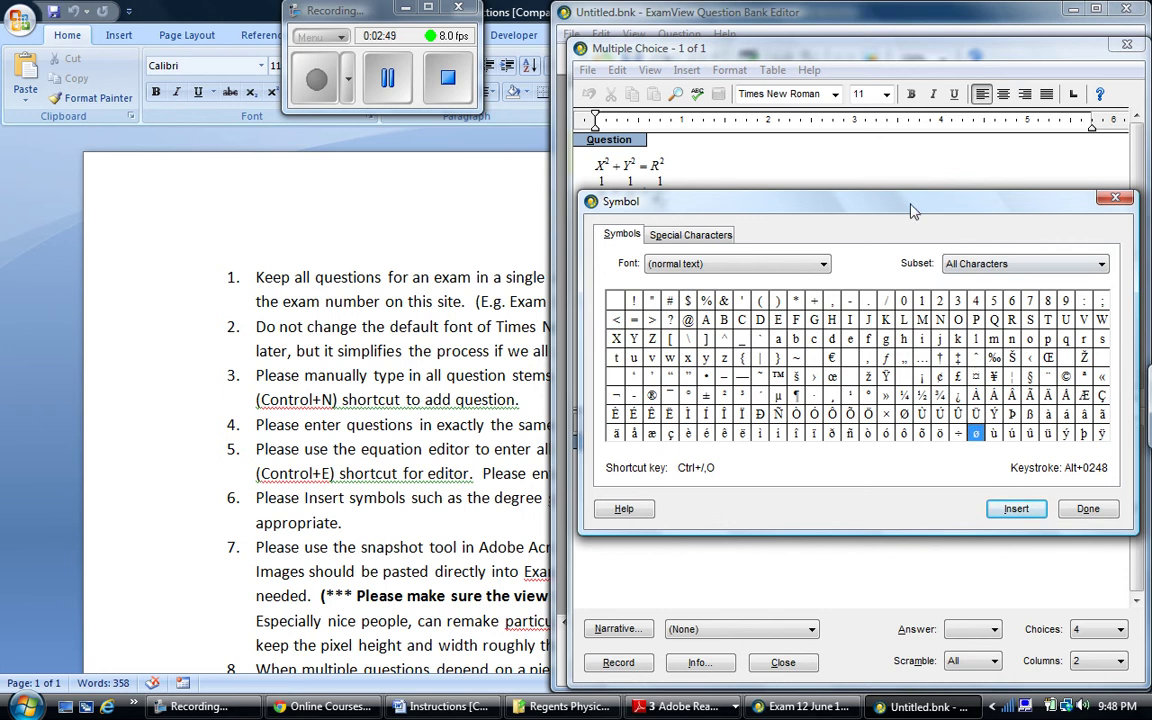
left_click_drag(912, 210, 892, 307)
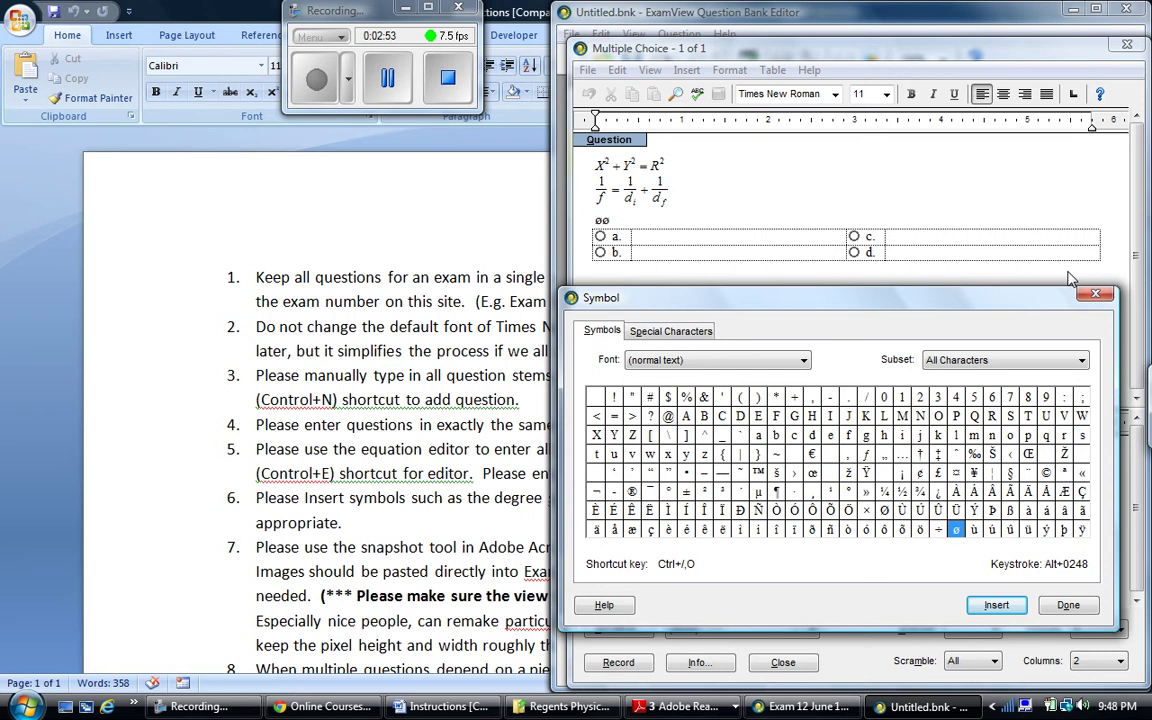
key("Escape")
- Enter 50 in answer choice a and insert the raised º symbol after it
left_click(649, 237)
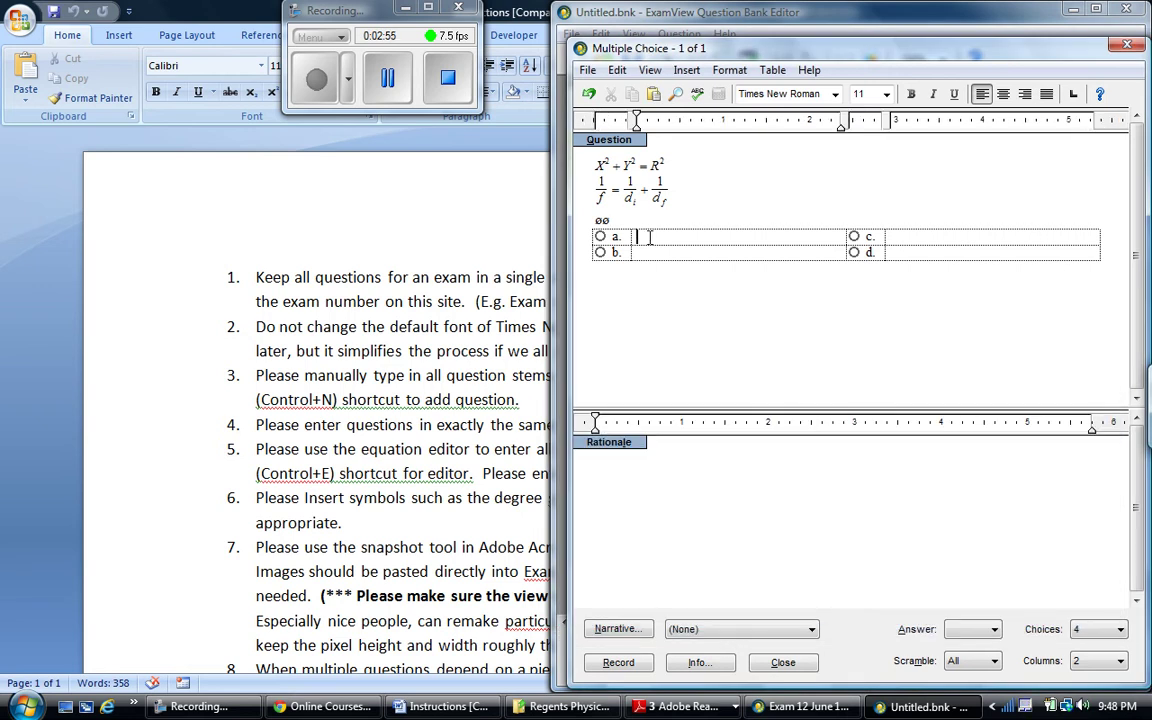
type("50")
left_click(686, 70)
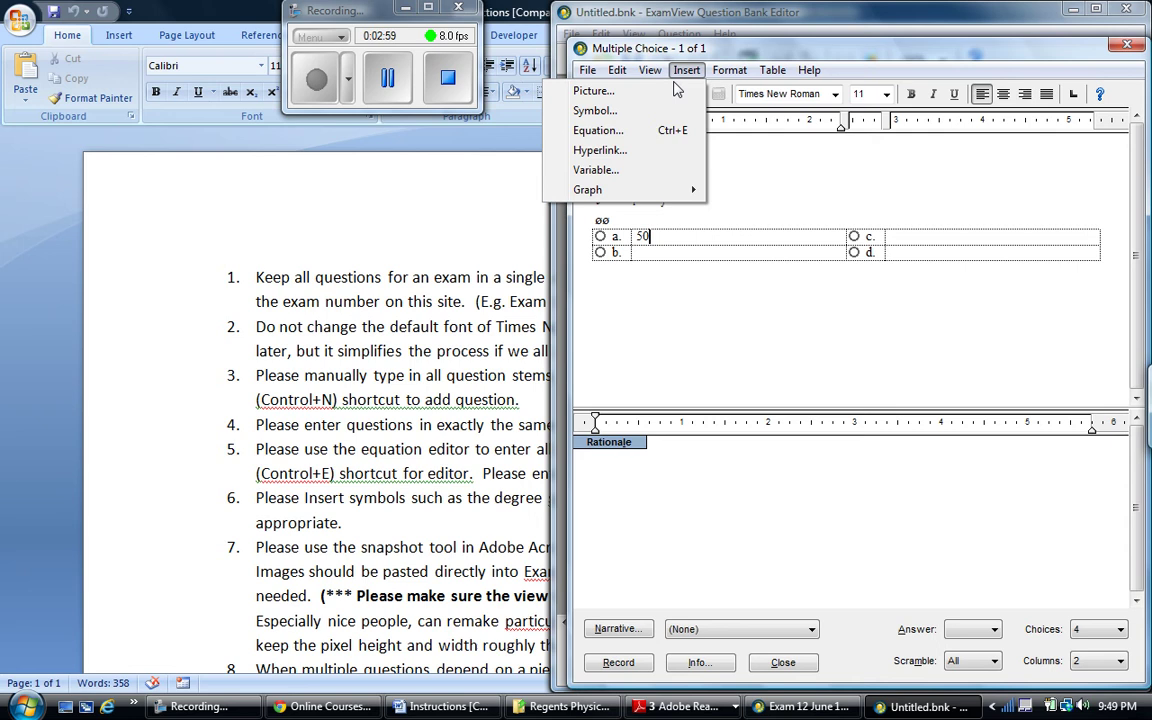
left_click(600, 110)
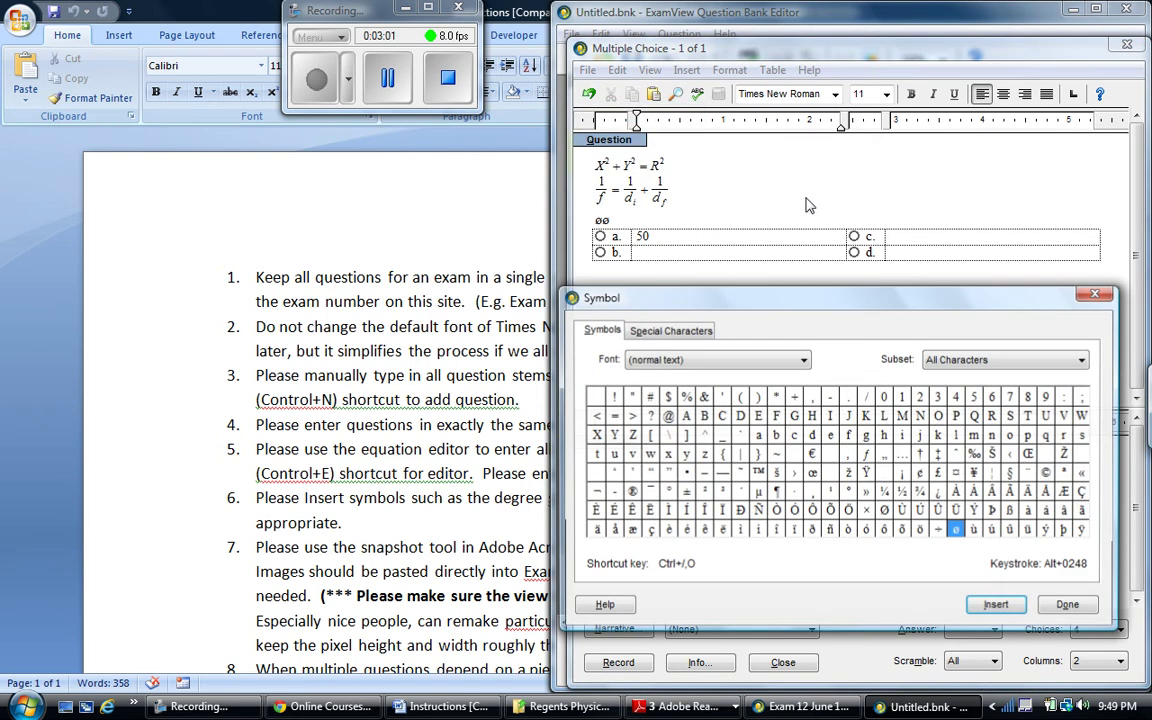
left_click(848, 491)
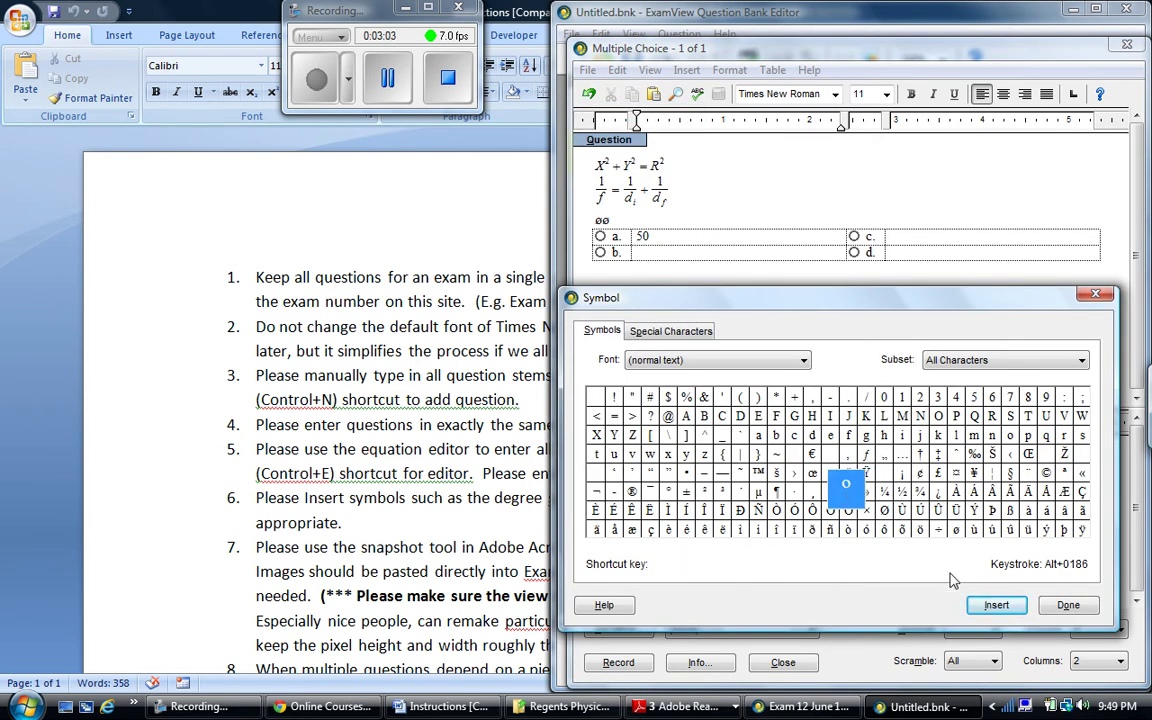
left_click(995, 605)
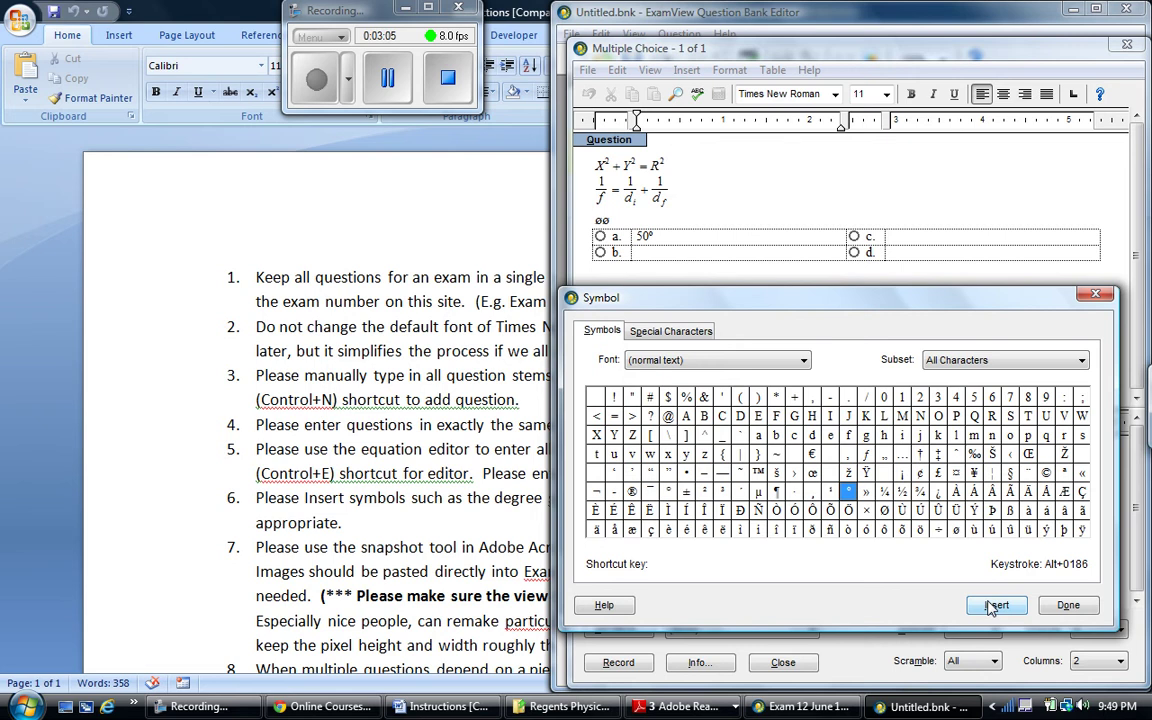
left_click(995, 605)
left_click(995, 605)
left_click(995, 605)
left_click(995, 605)
left_click(995, 605)
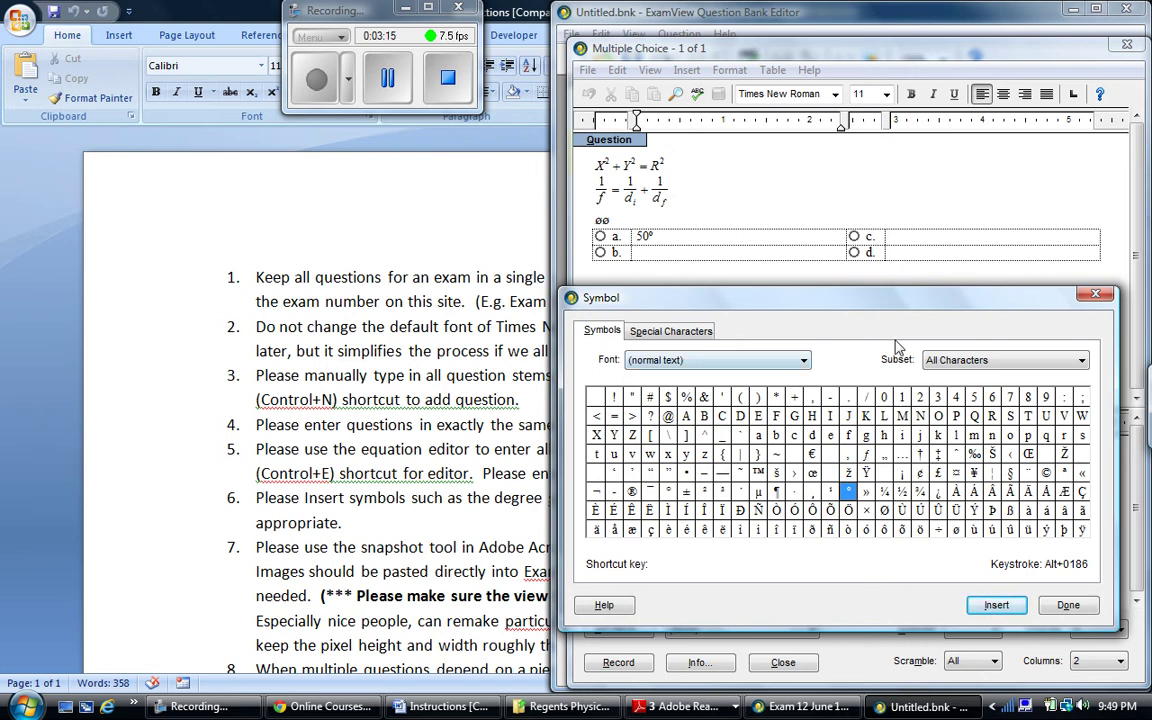
- Check the symbol subset and the list of special characters, and close the symbol selection
left_click(984, 361)
left_click(984, 361)
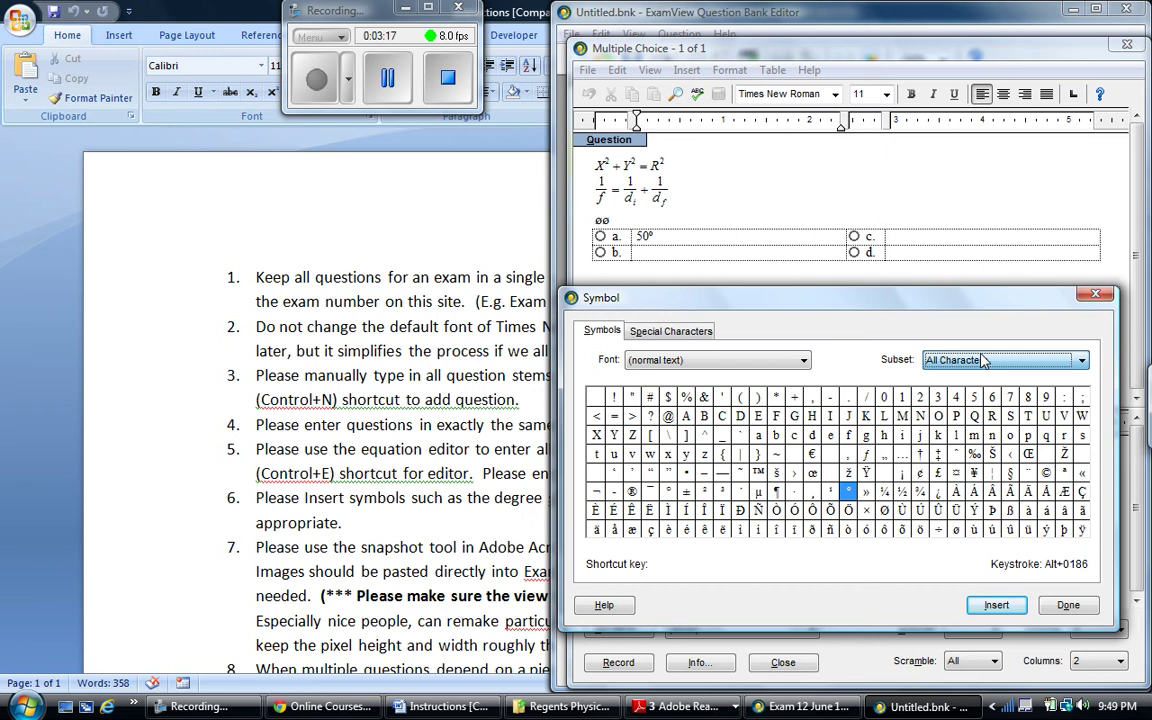
left_click(645, 331)
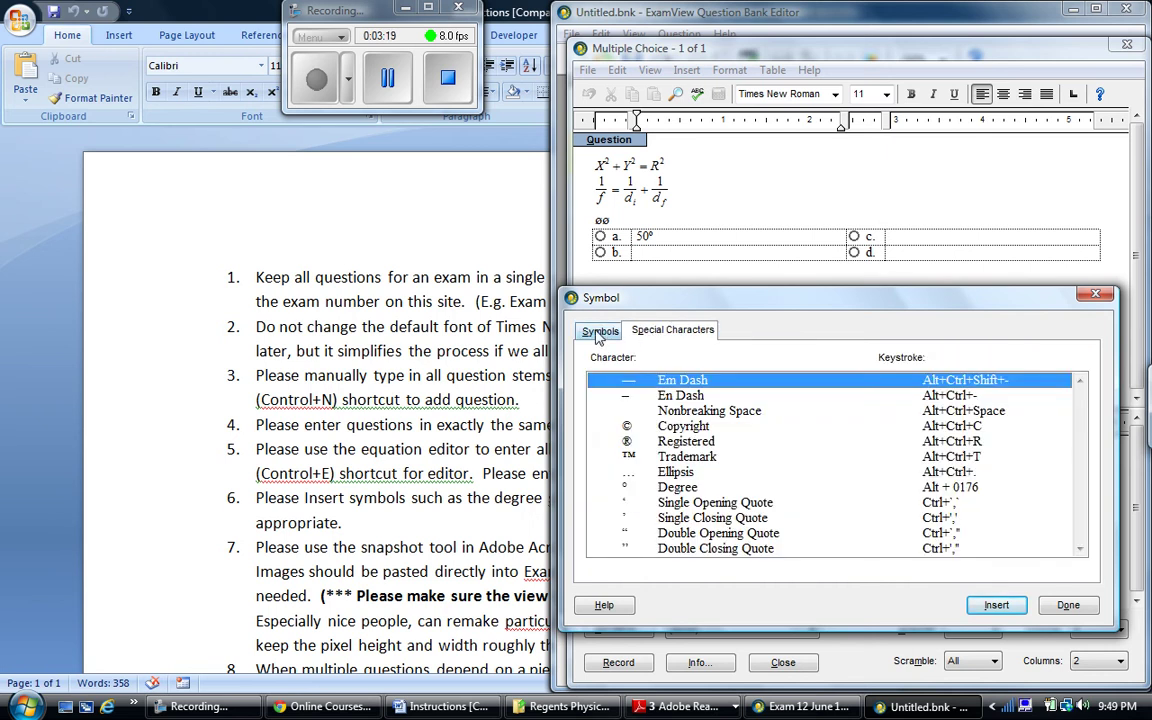
left_click(601, 332)
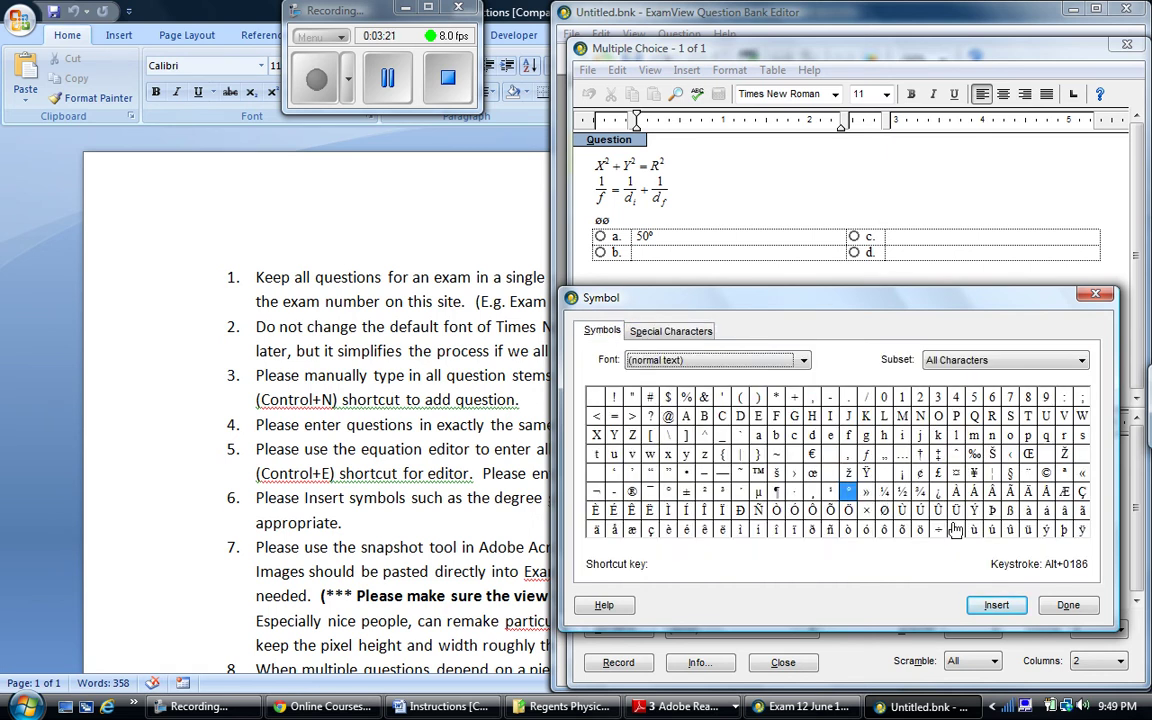
left_click(1097, 294)
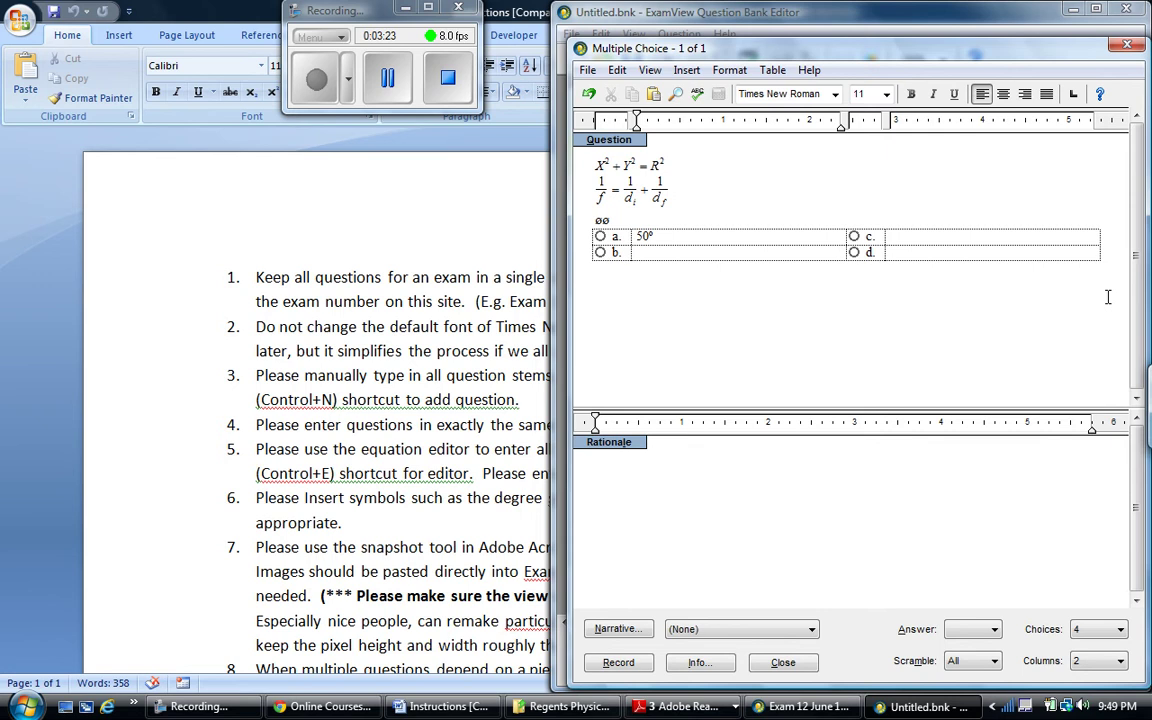
left_click(403, 70)
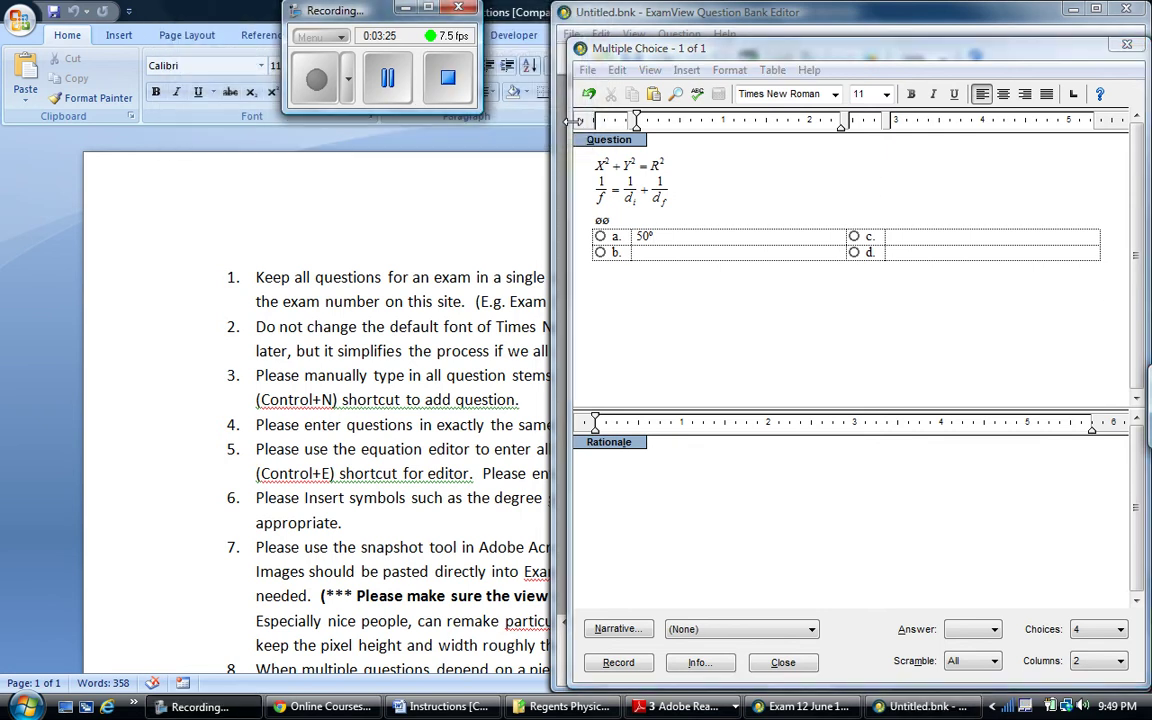
left_click(387, 78)
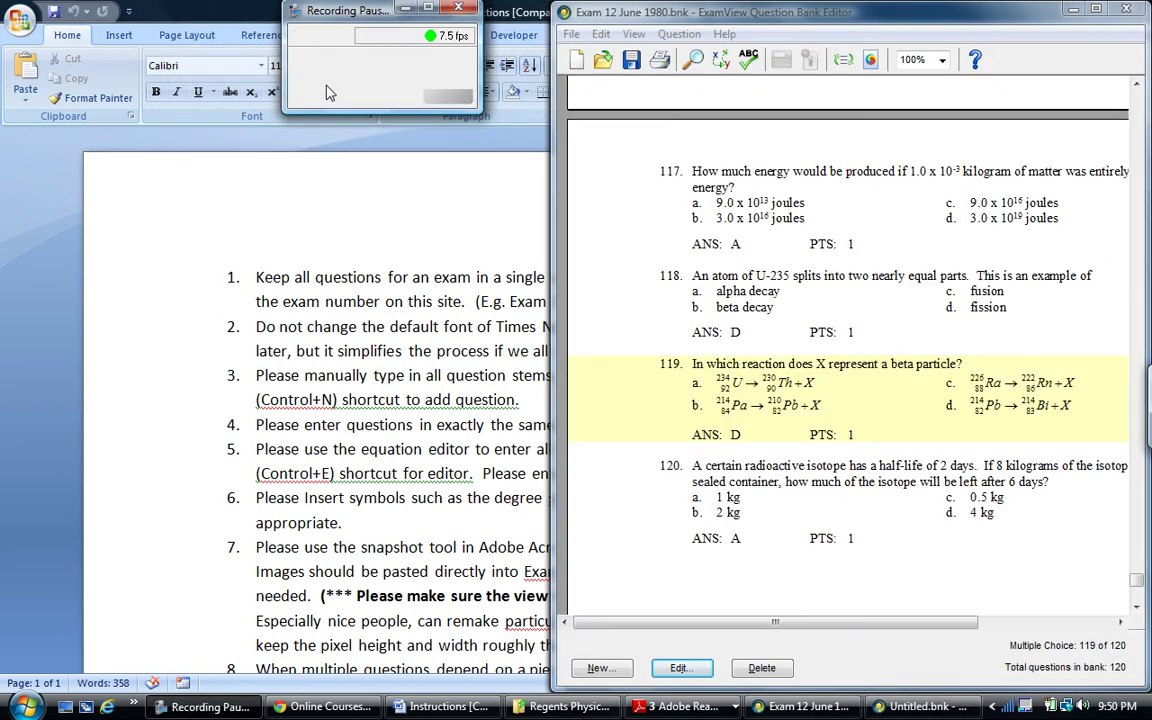
left_click(326, 92)
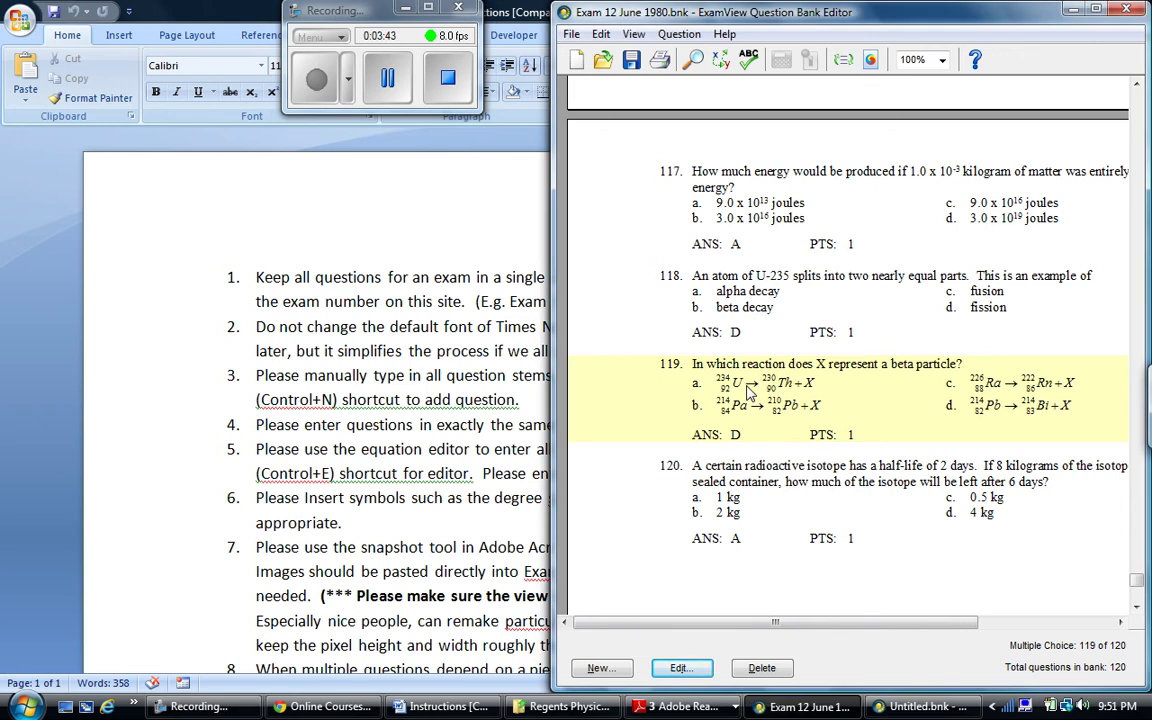
- Return to Untitled.bnk and start an equation in answer choice b with U, left superscript 234 and subscript 92, and another U
left_click(897, 708)
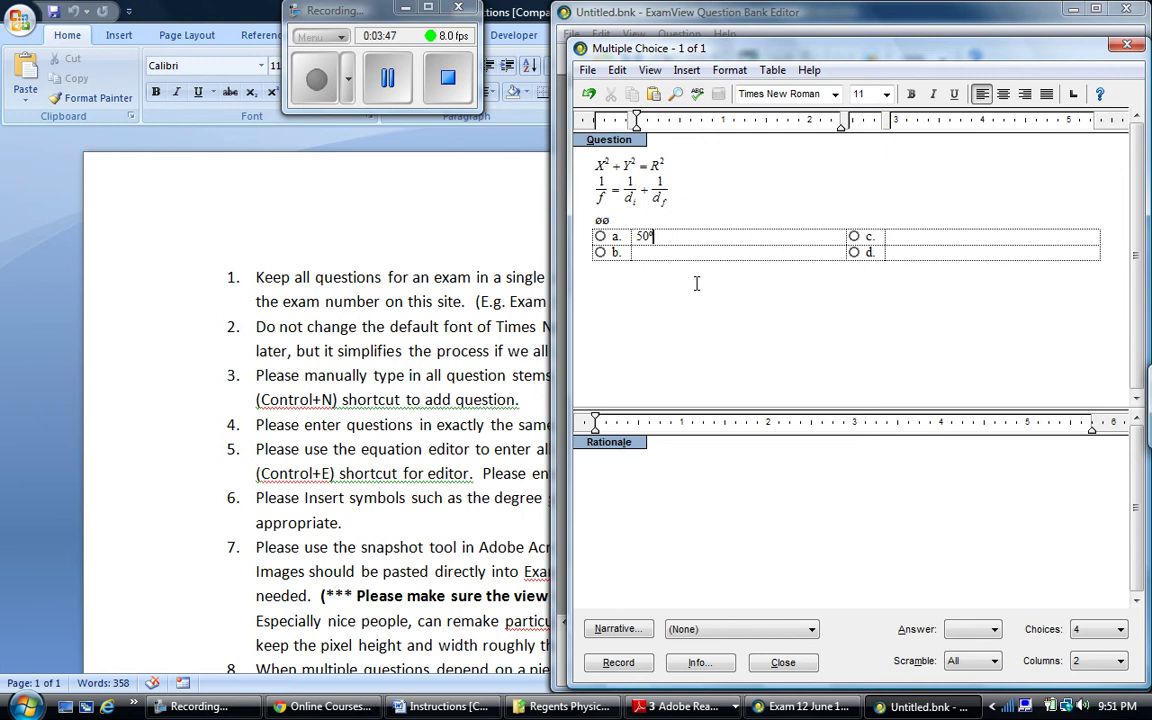
left_click(679, 252)
key("ctrl+e")
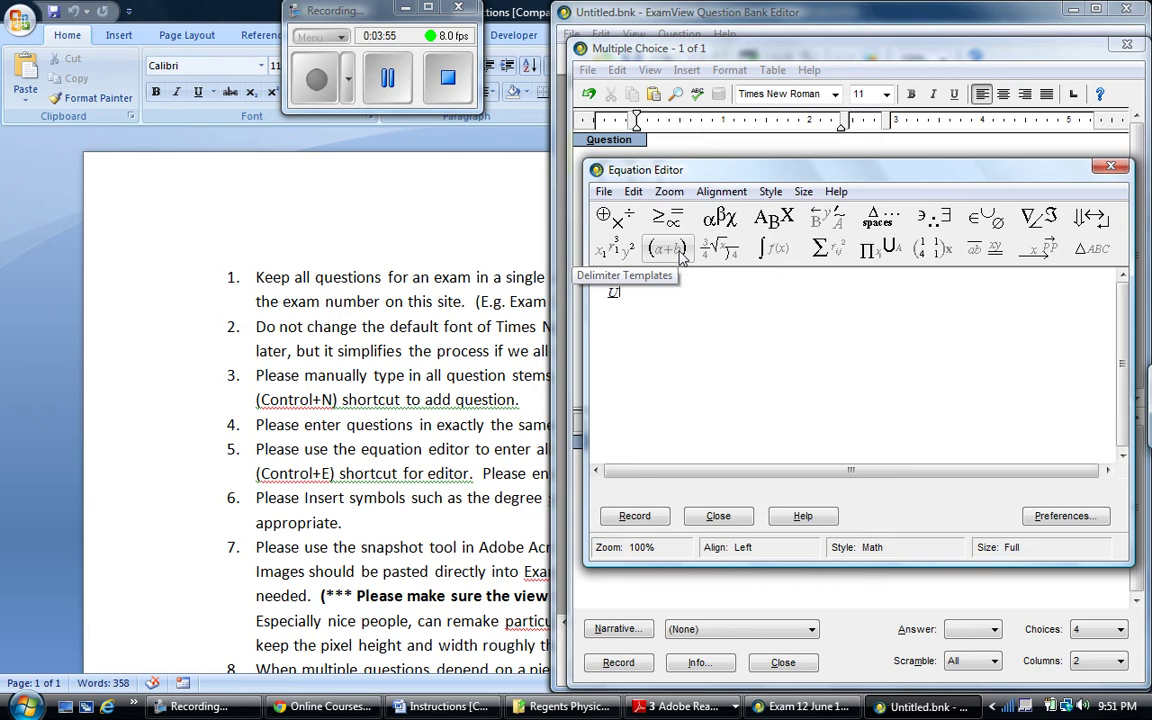
left_click(615, 248)
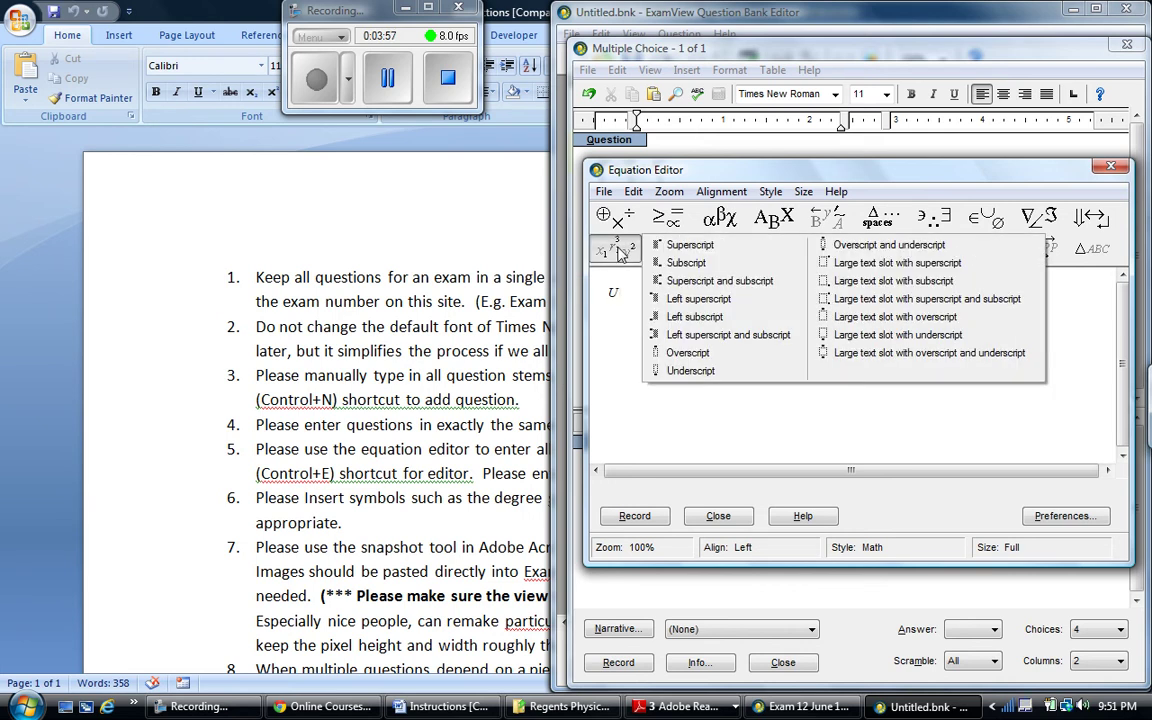
left_click(664, 341)
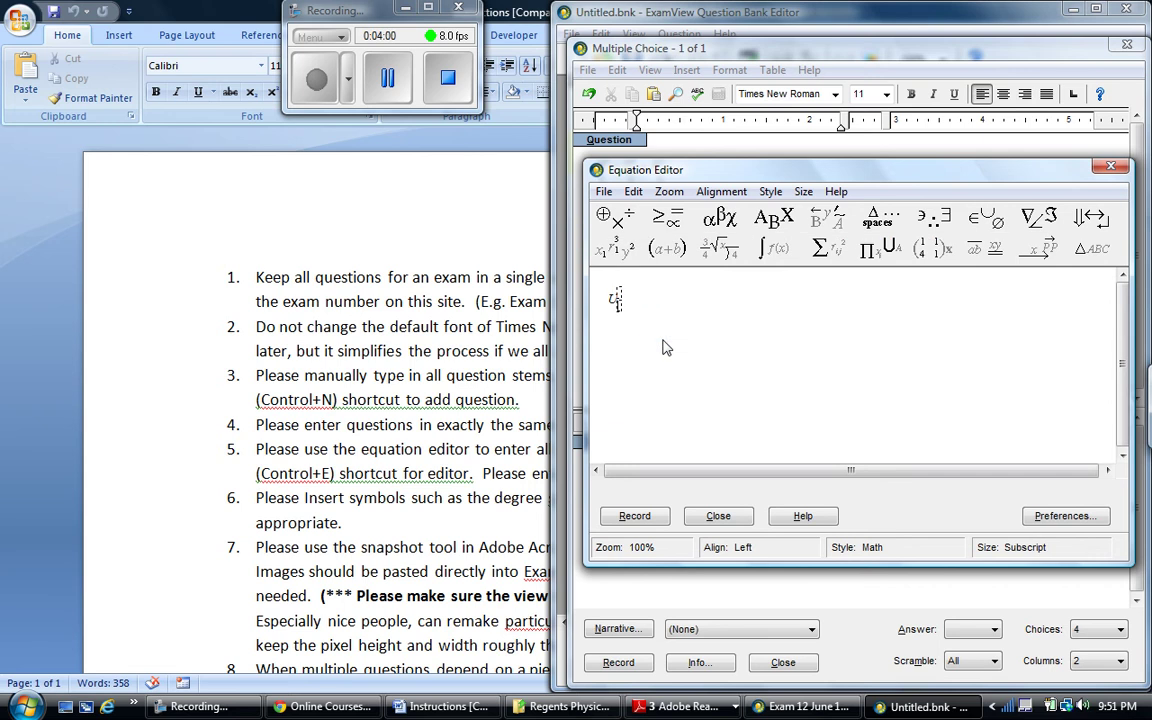
left_click(620, 303)
left_click(620, 303)
type("92")
key("Tab")
type("U")
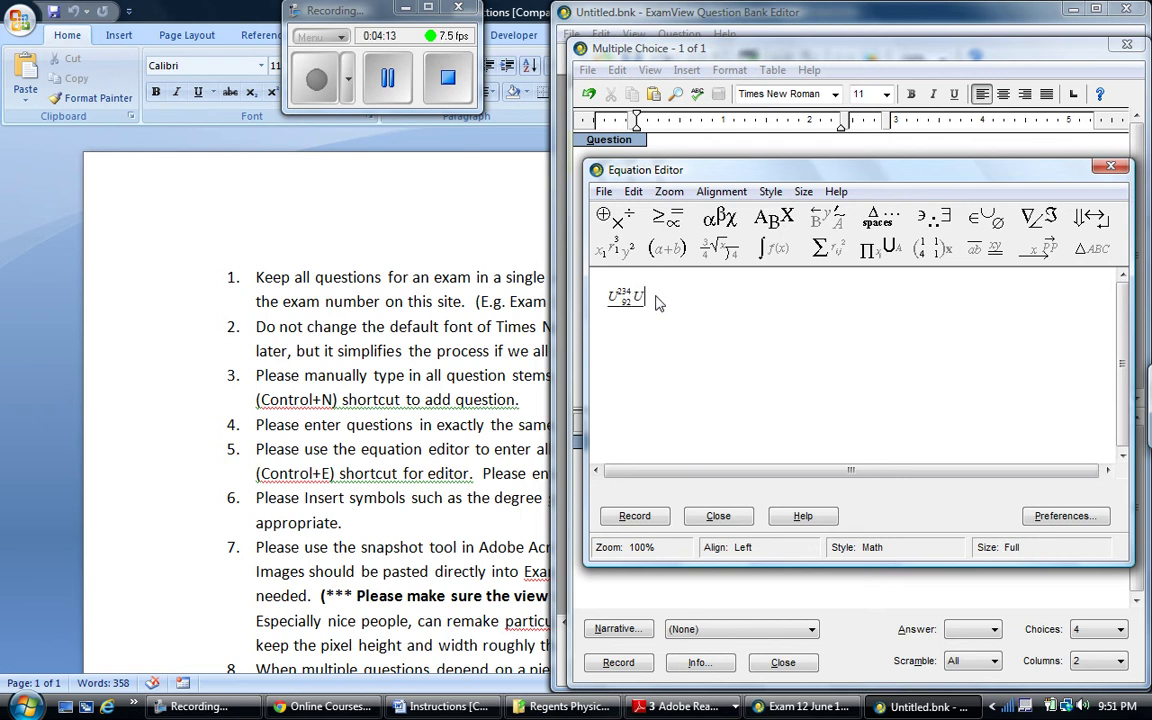
- Remove the extra U before the 234 over 92 scripts and add a right arrow after the uranium nuclide
left_click(617, 298)
key("BackSpace")
left_click_drag(632, 303, 597, 301)
left_click(660, 304)
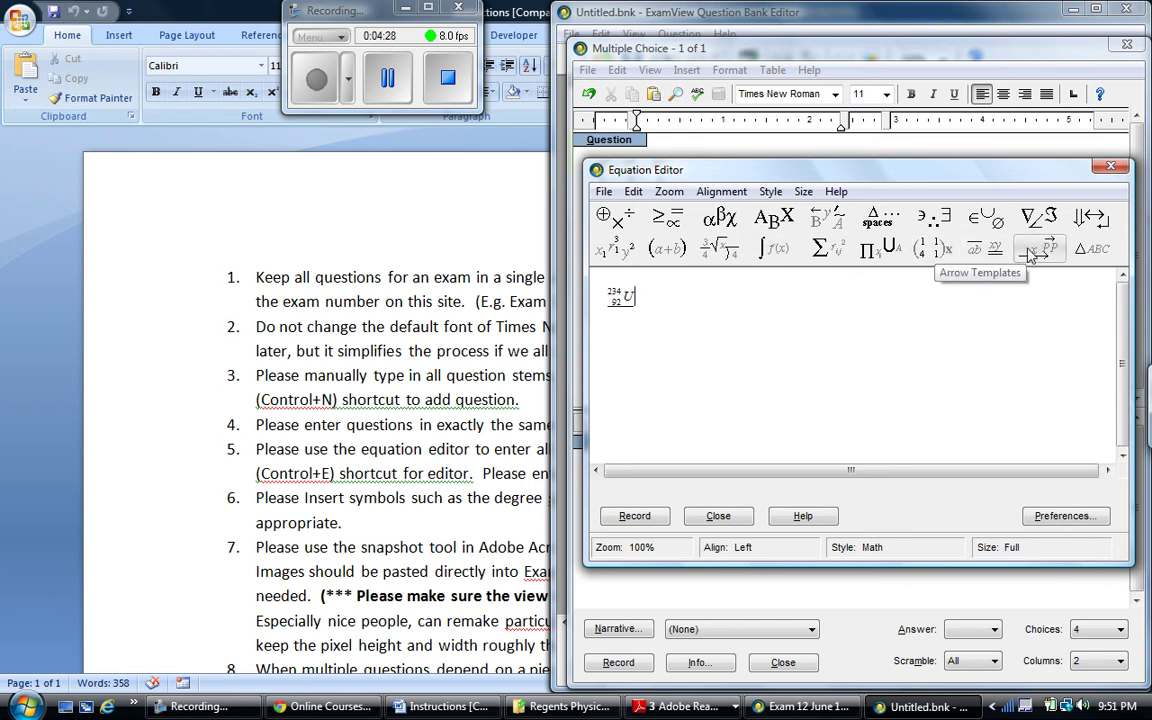
left_click(1091, 217)
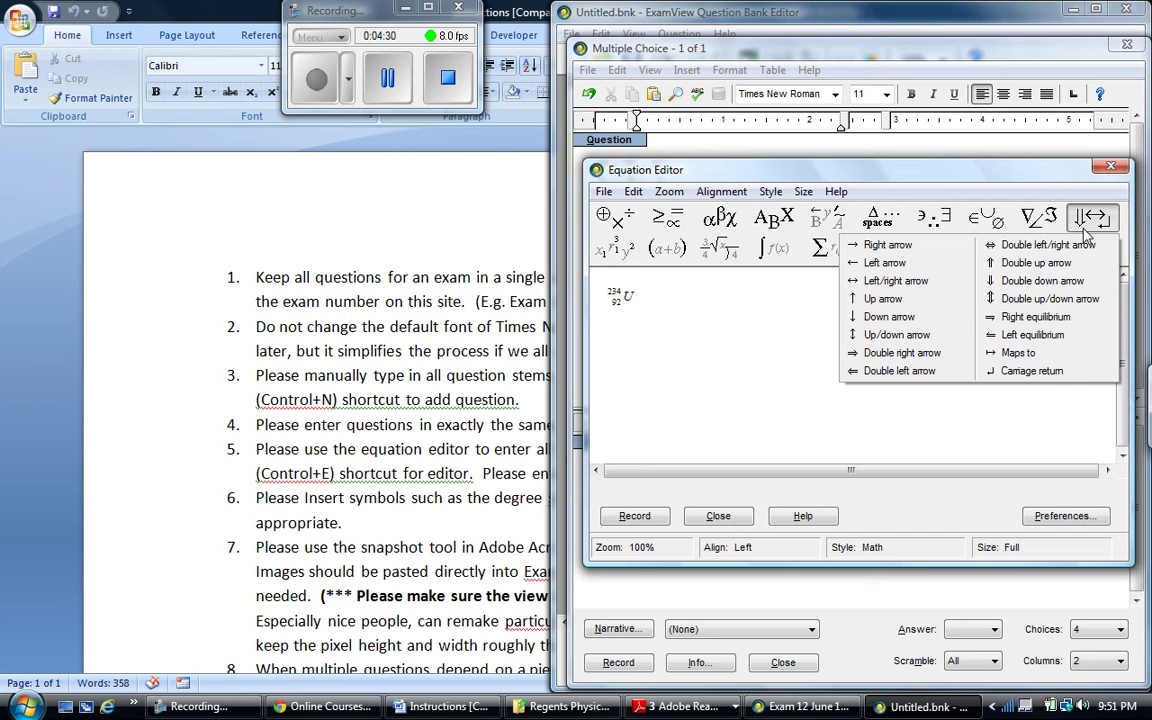
left_click(888, 245)
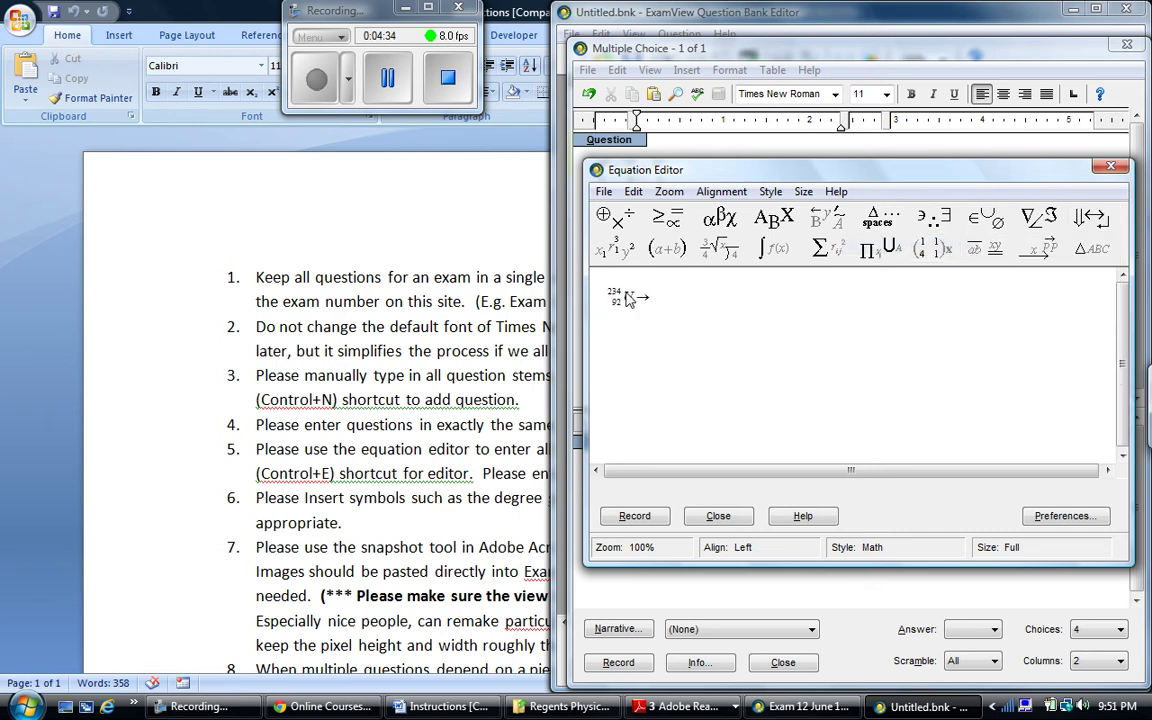
- Copy the uranium nuclide with its left scripts and paste it after the arrow
left_click_drag(636, 300, 615, 302)
key("ctrl+c")
left_click(671, 301)
key("ctrl+v")
left_click_drag(652, 297, 674, 297)
left_click(671, 299)
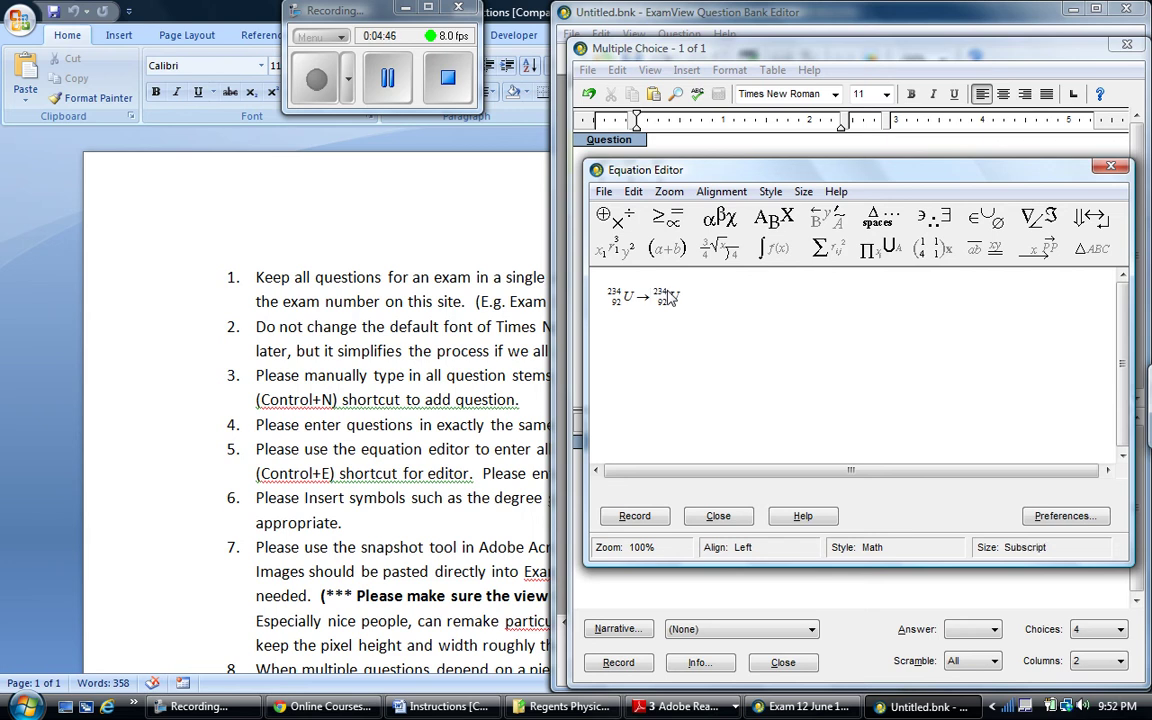
- Change the pasted nuclide to Th with left scripts 230 and 90, and complete and record the equation with + X
key("BackSpace")
type("0")
key("Up")
key("BackSpace")
type("0Th ")
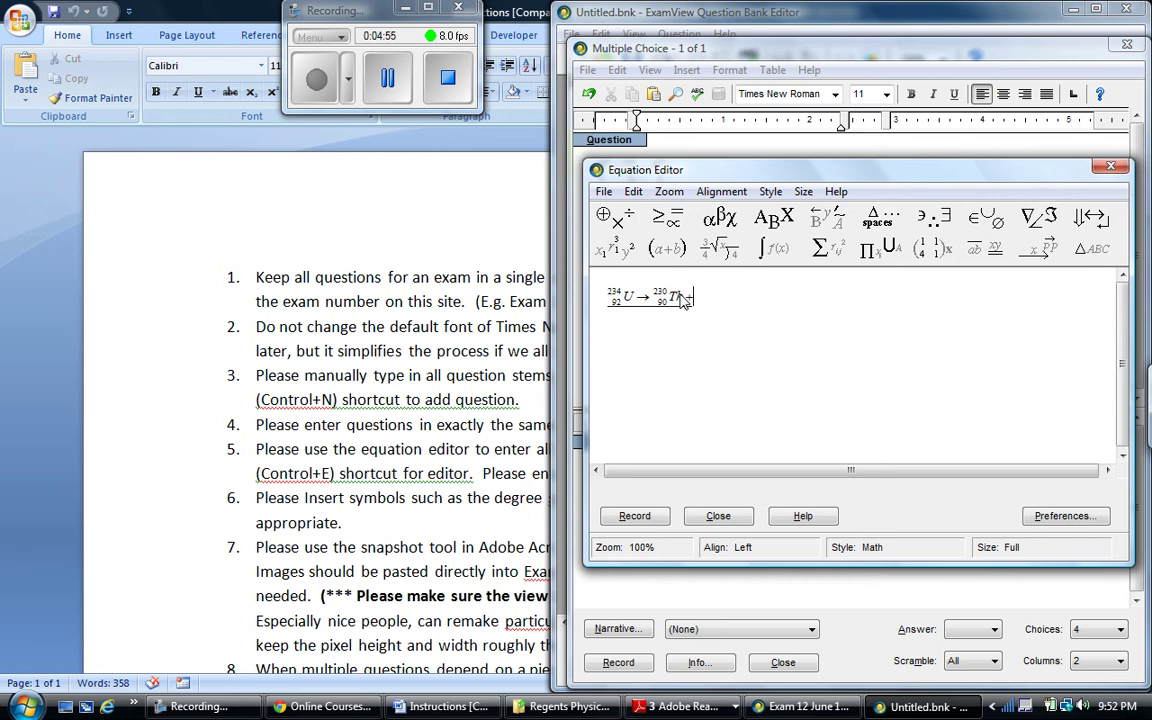
type("+ X")
left_click(633, 517)
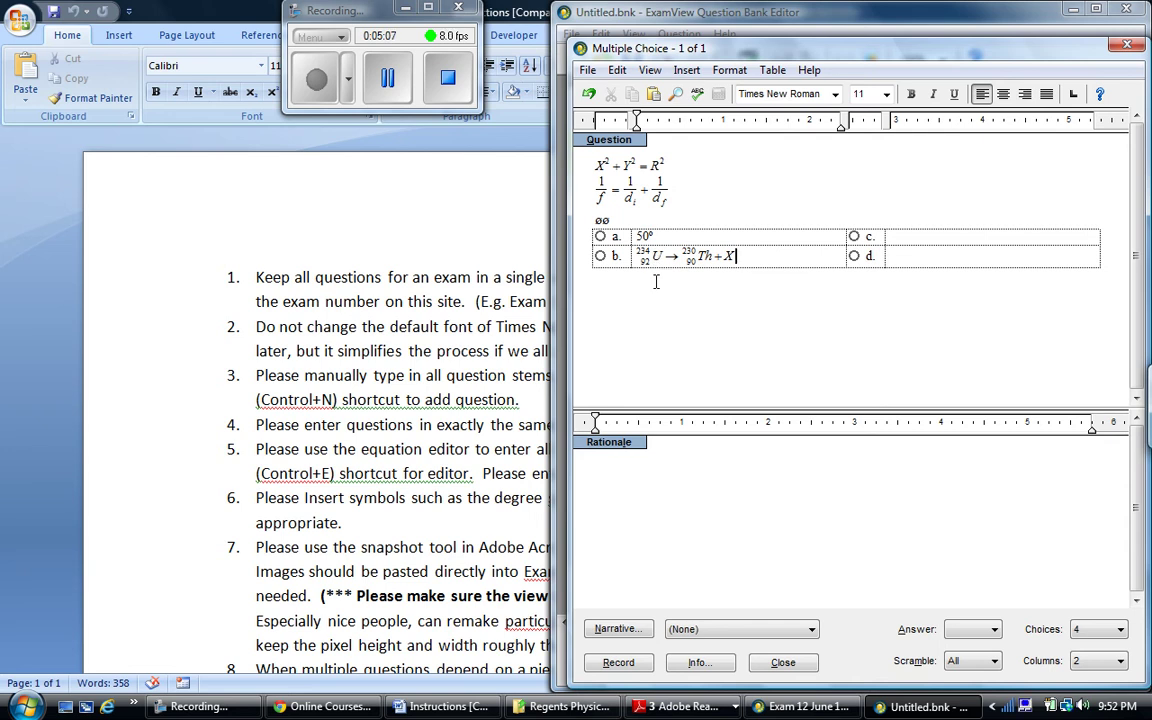
left_click(396, 86)
left_click(320, 94)
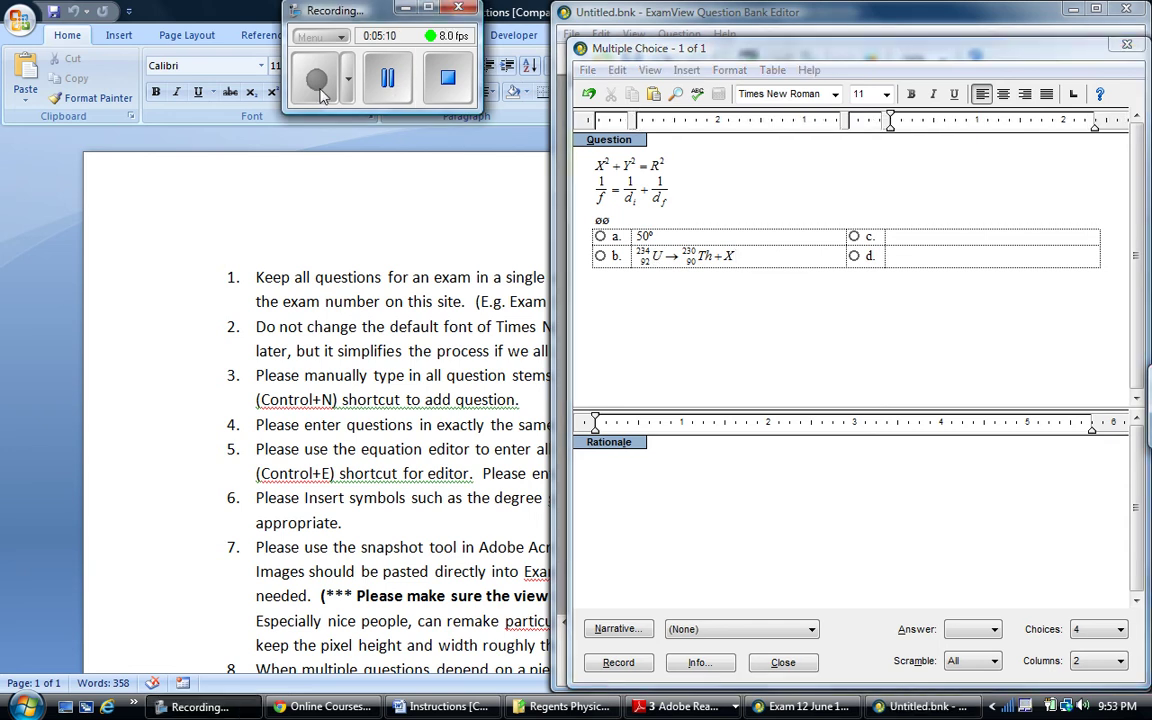
- Enter 1.6 x 10-19 as answer choice c and format the exponent -19 as superscript
left_click(927, 234)
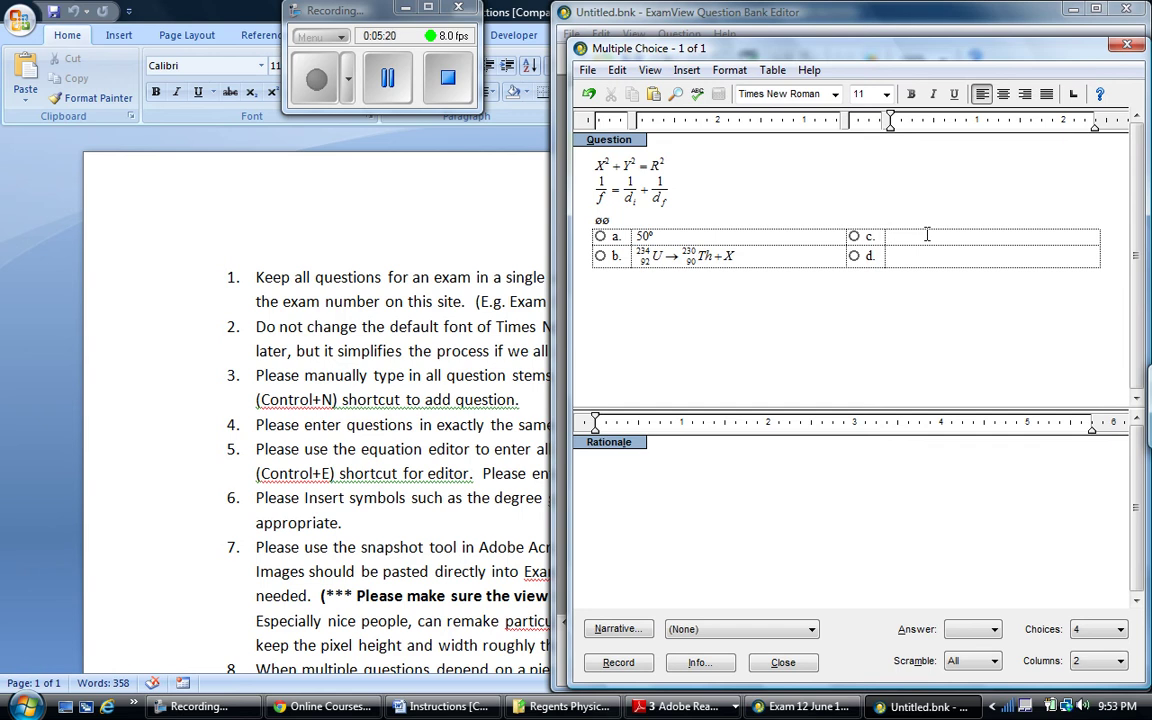
type("1.6 x 10-19")
left_click_drag(932, 238, 950, 238)
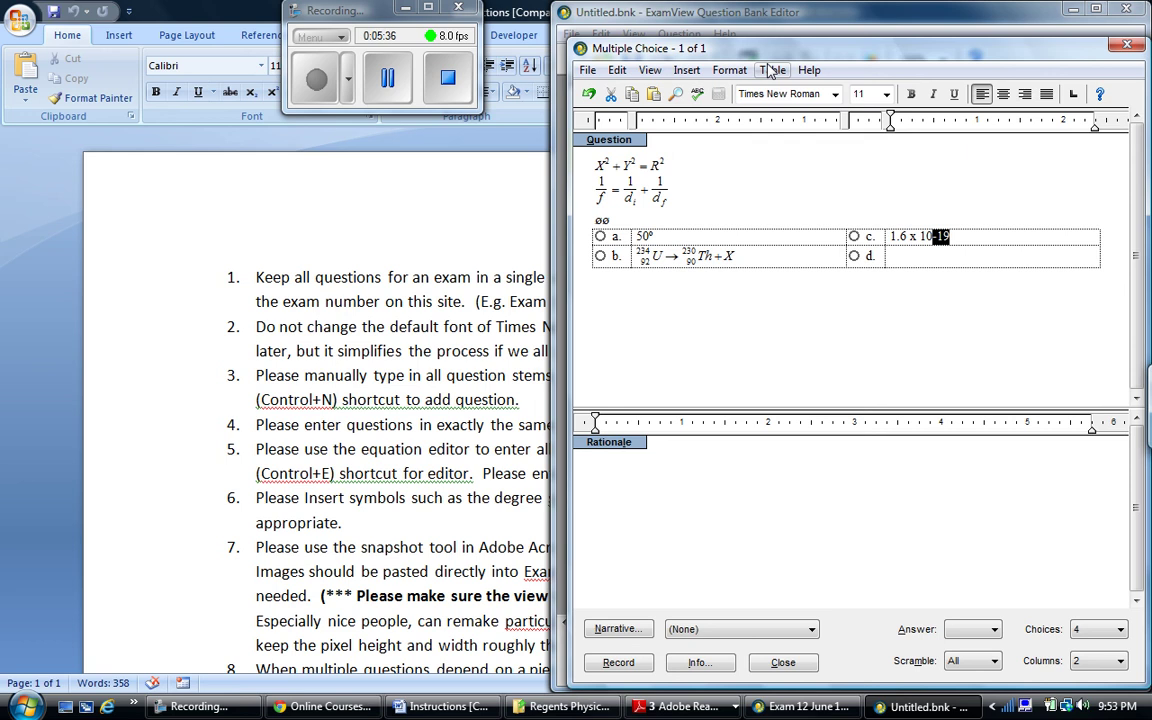
left_click(716, 74)
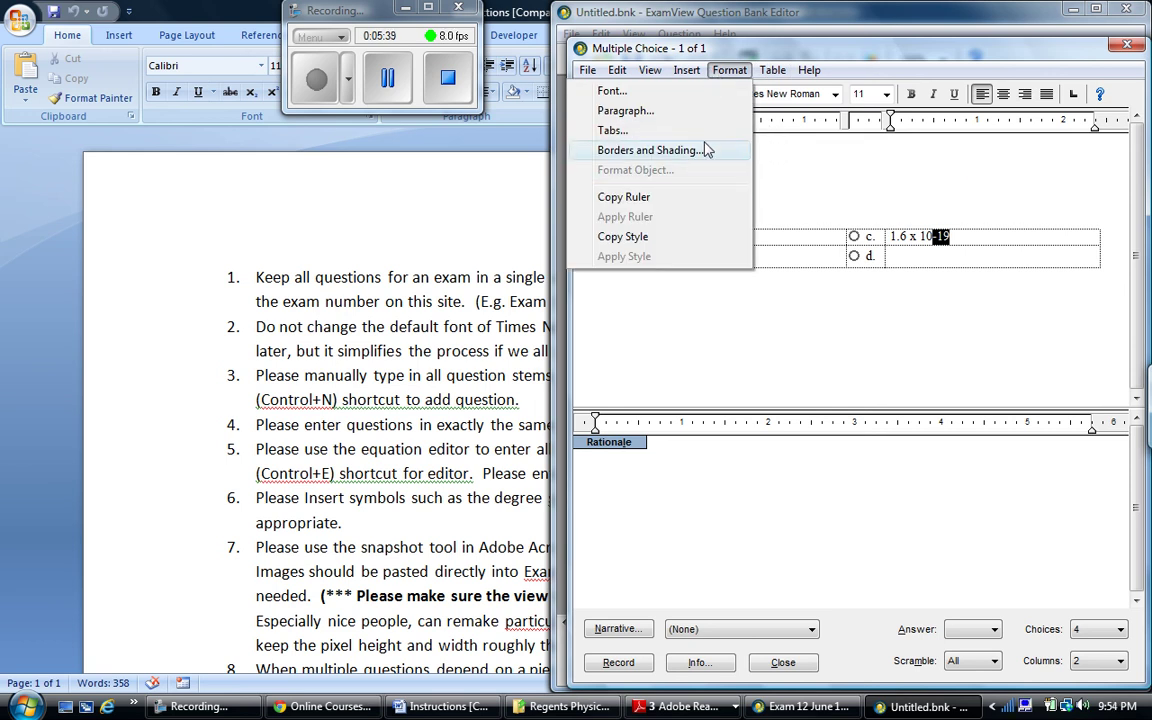
left_click(771, 181)
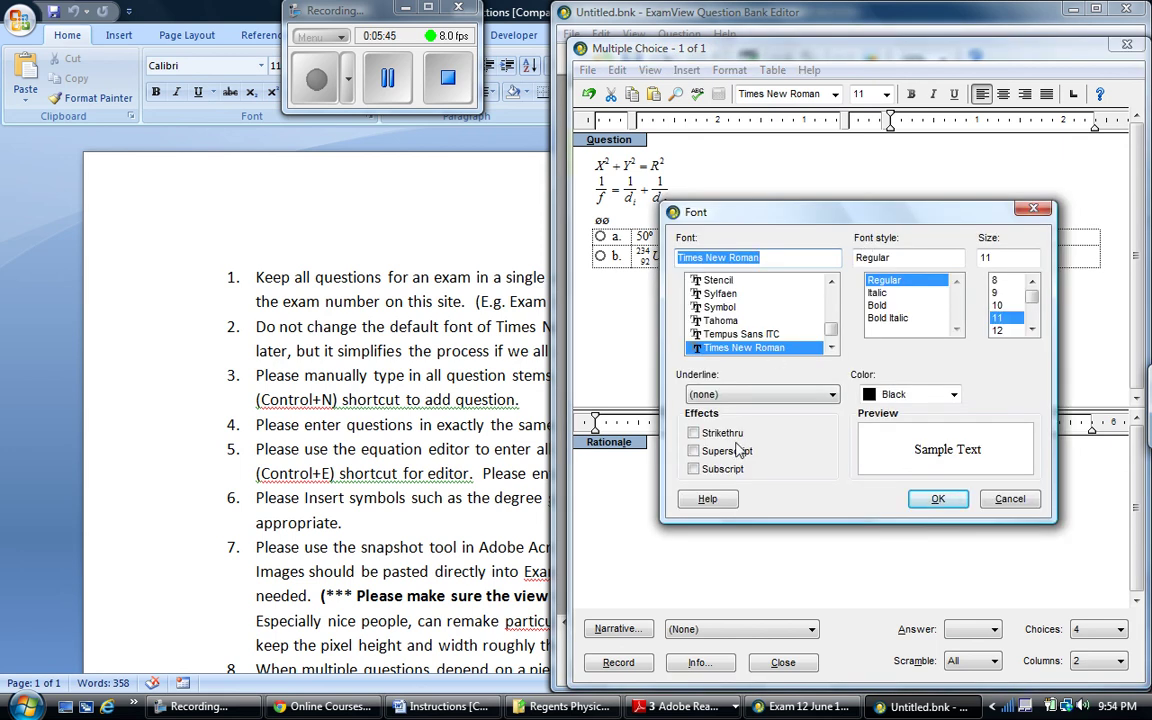
left_click(737, 451)
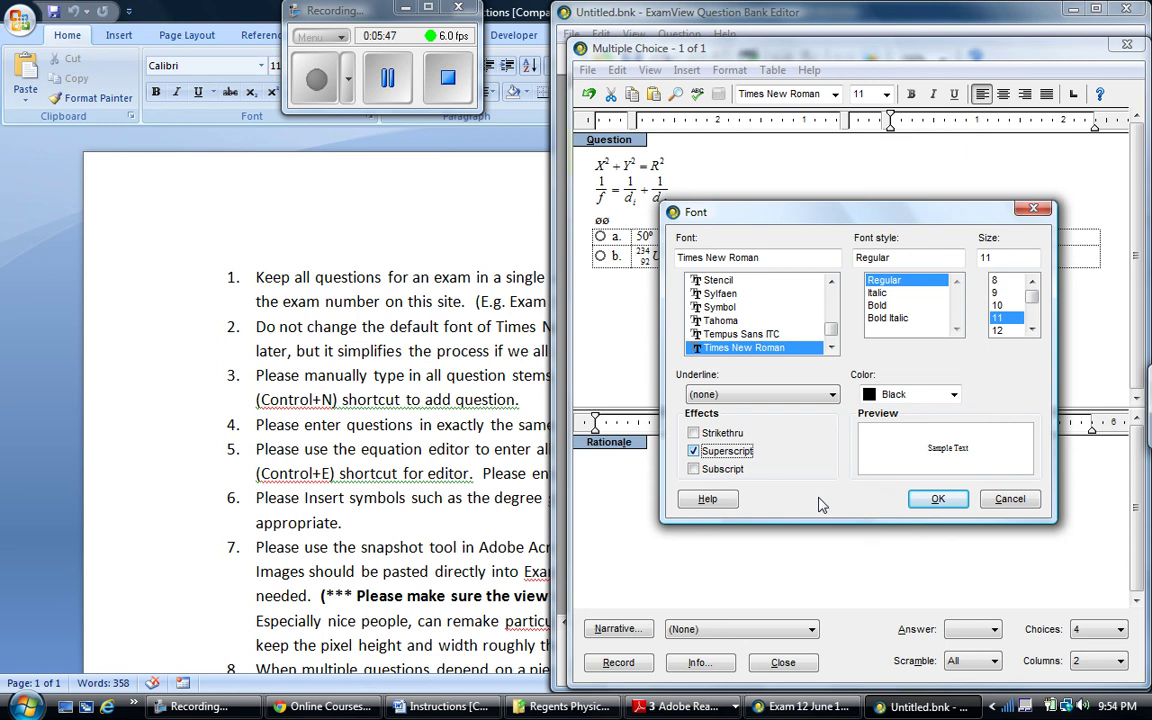
left_click(938, 498)
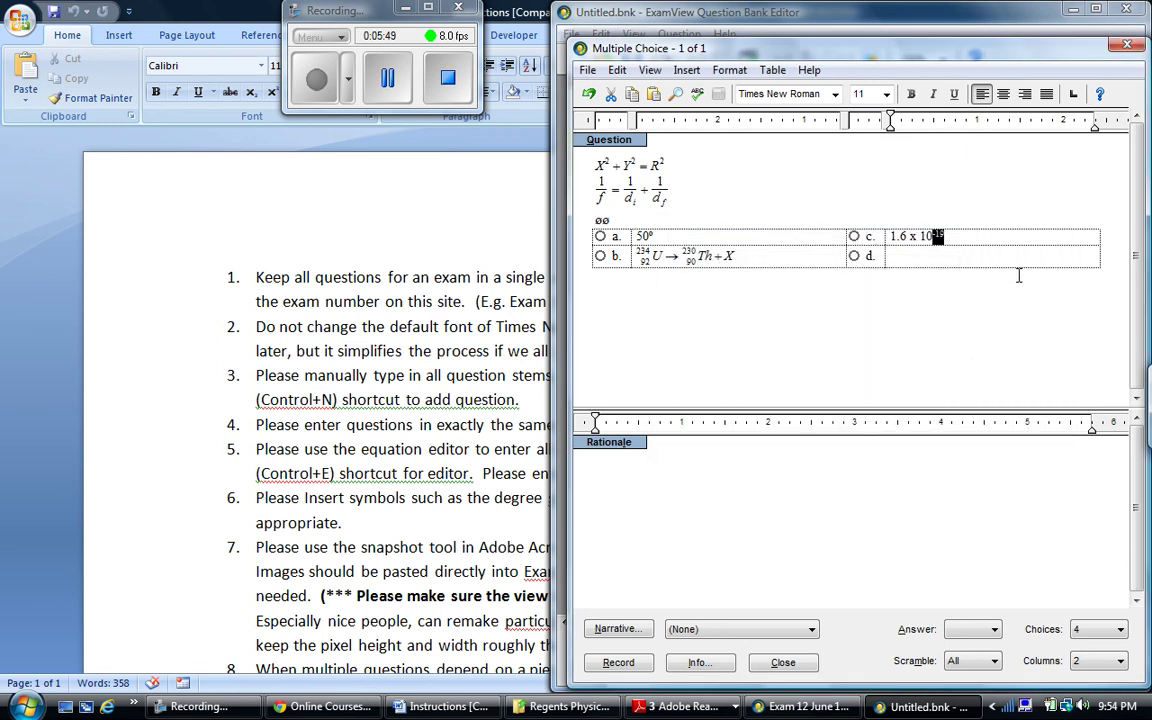
left_click(1018, 275)
- Copy the scientific notation value from choice c into choice d and change its coefficient to 3.2
left_click_drag(946, 236, 889, 236)
key("ctrl+c")
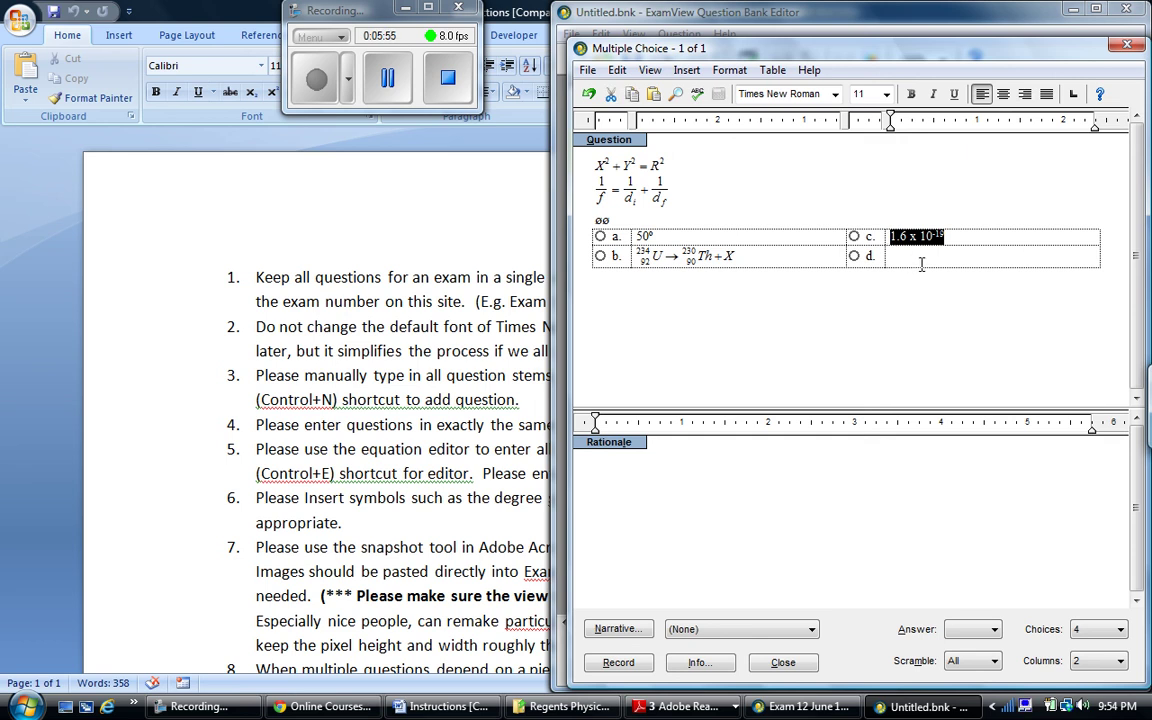
left_click(890, 256)
key("ctrl+v")
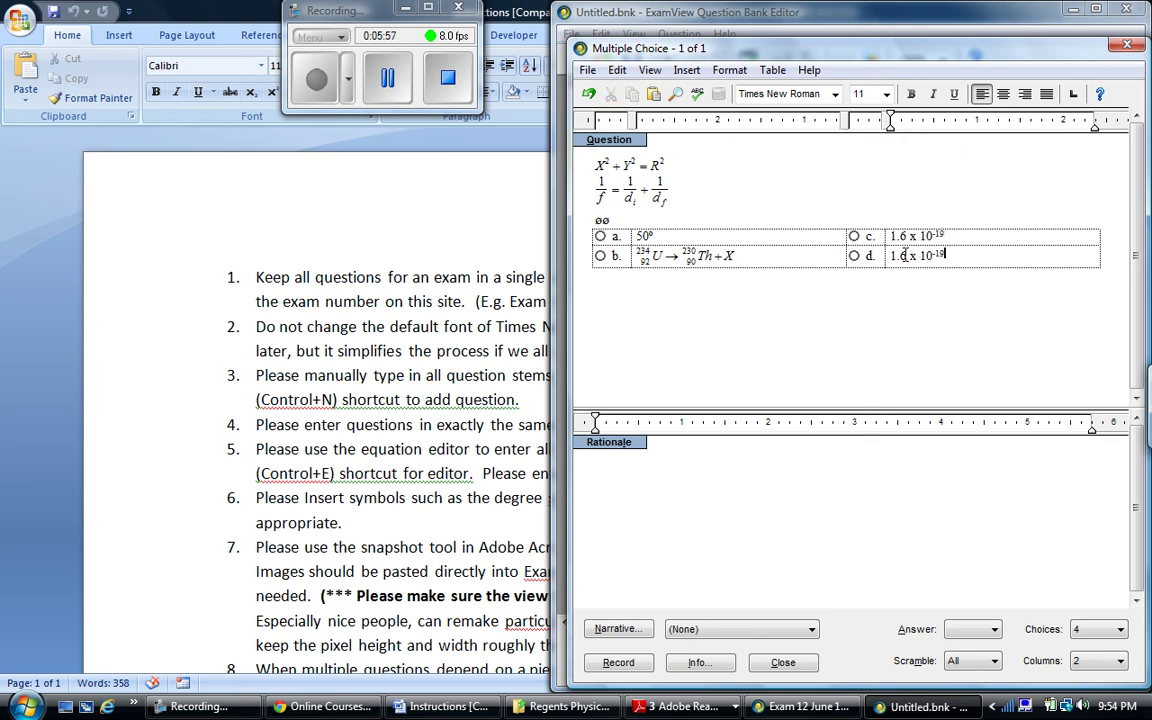
left_click(903, 256)
key("BackSpace")
key("BackSpace")
key("BackSpace")
type("3.2")
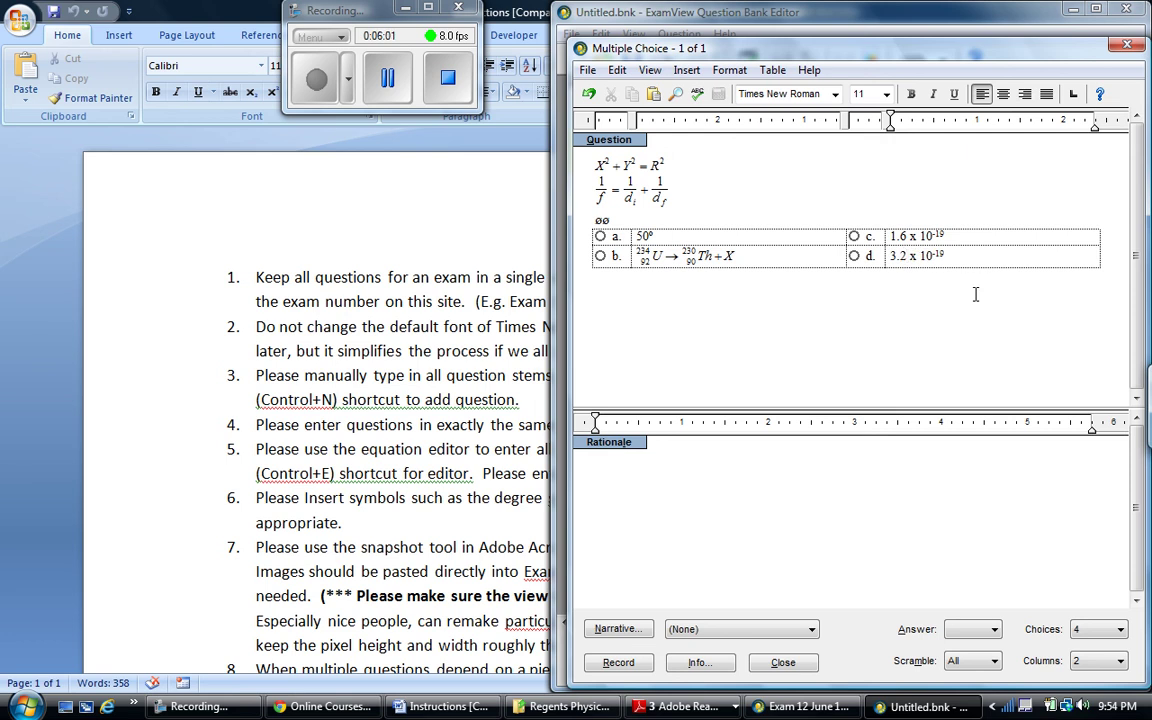